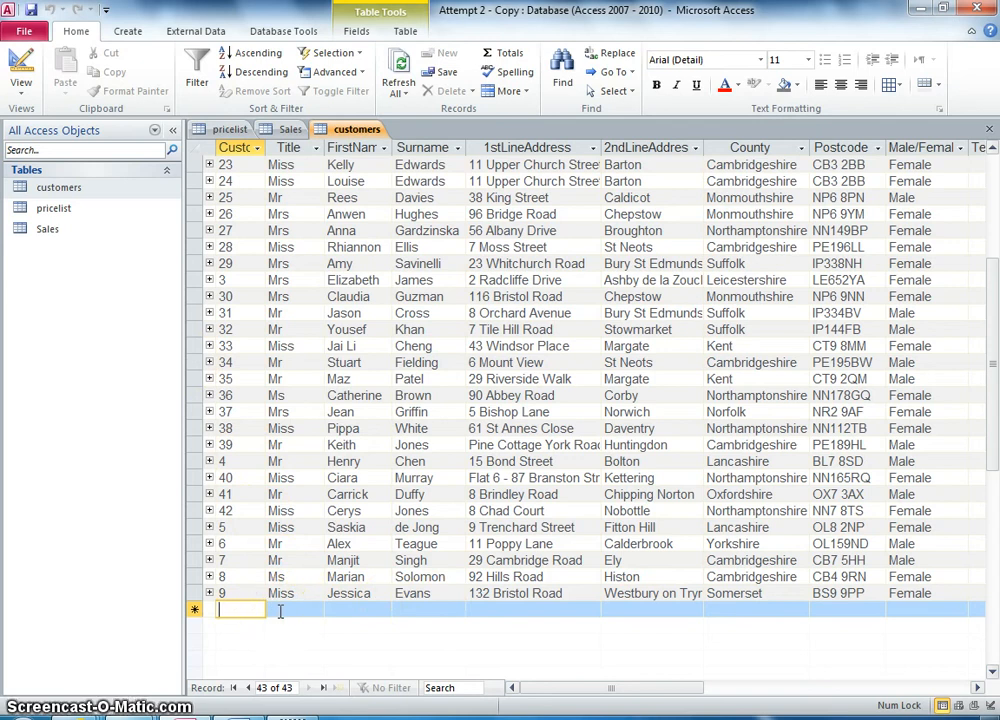
text(67)
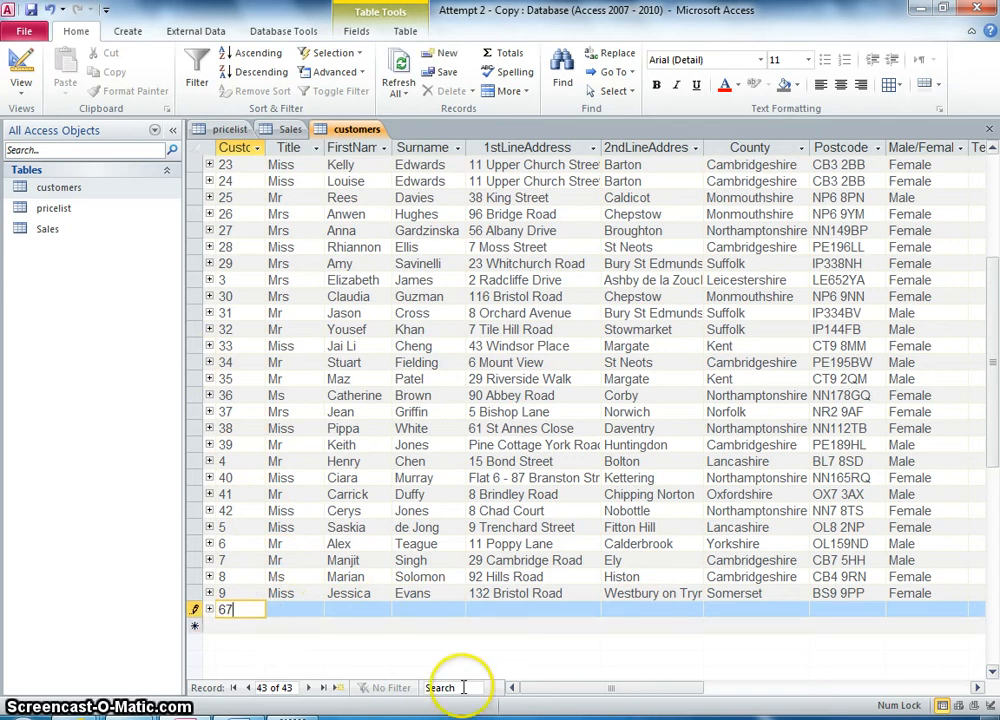
click(280, 610)
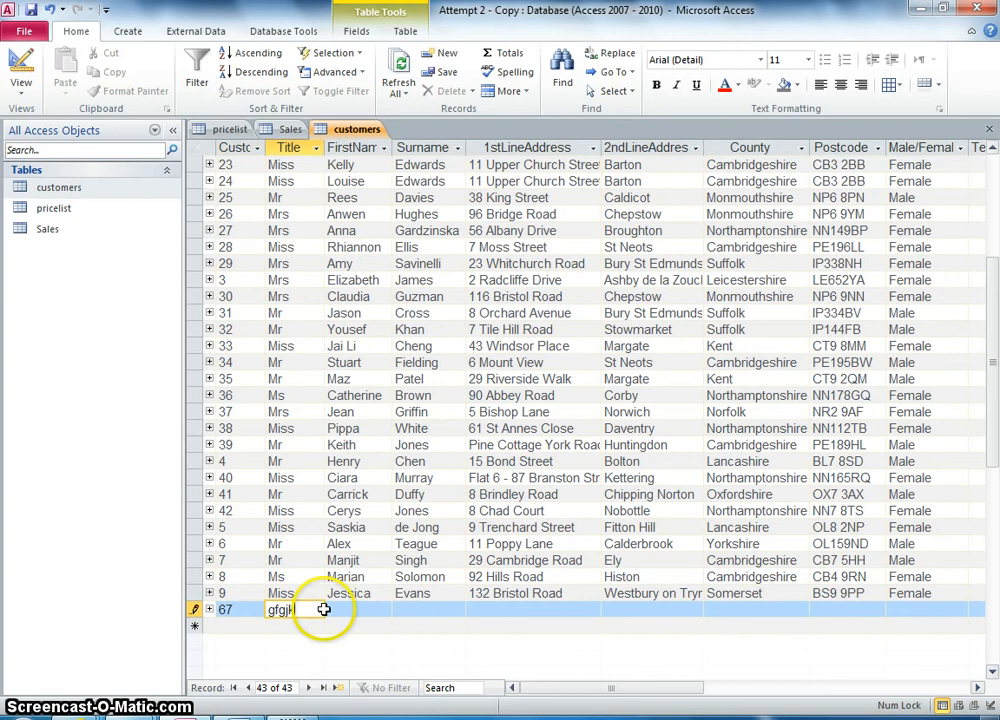
click(323, 609)
click(327, 608)
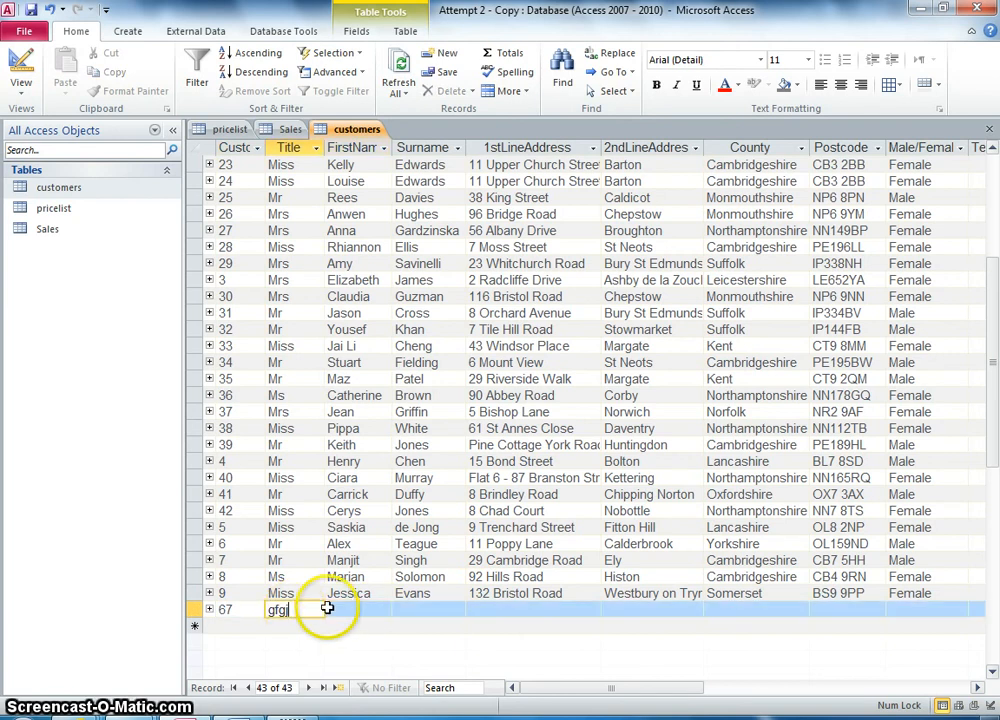
click(232, 610)
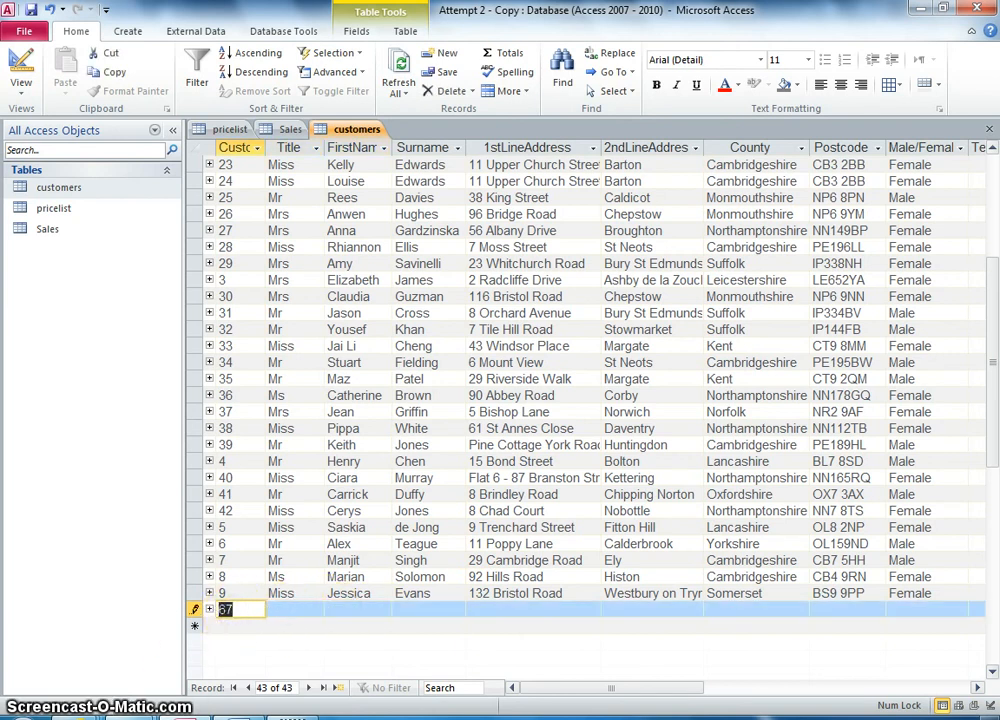
key(Escape)
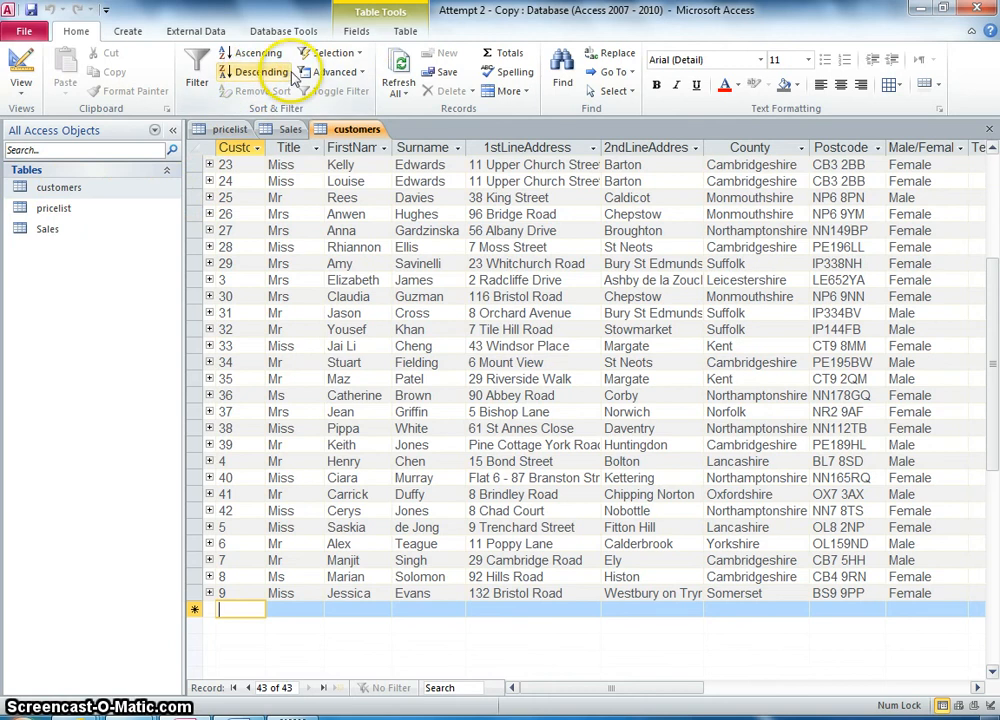
click(128, 38)
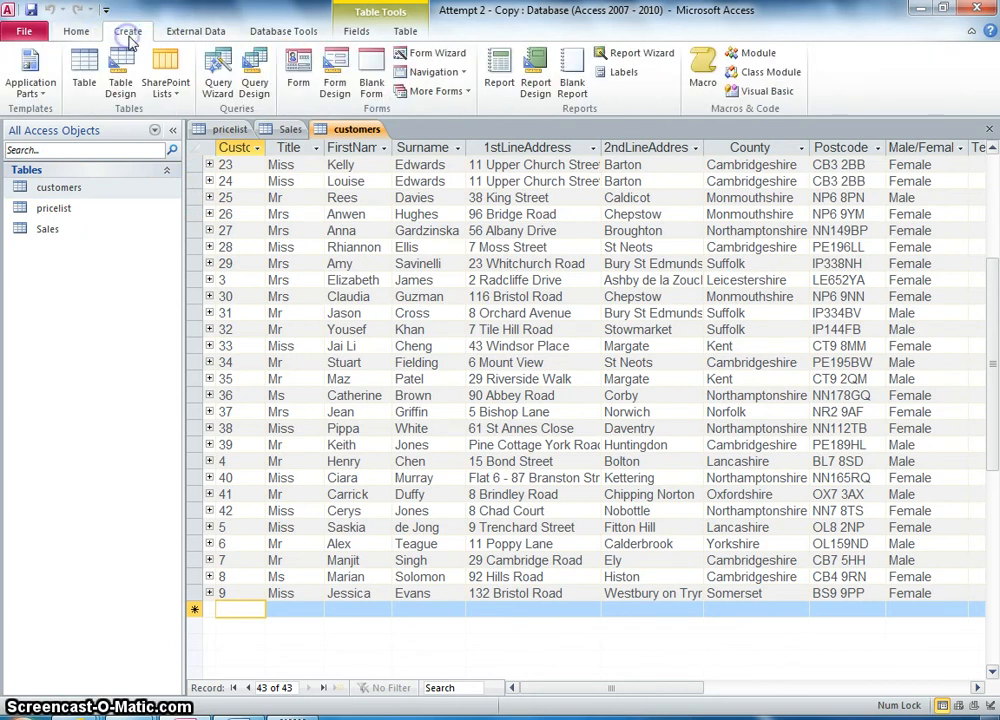
click(450, 62)
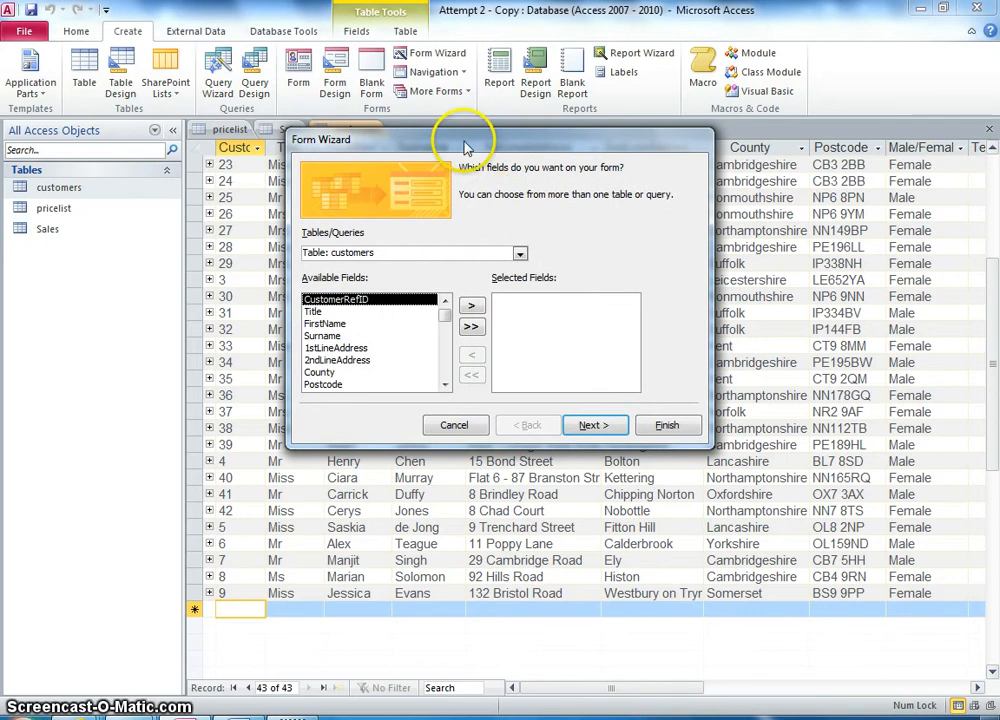
drag(457, 139, 535, 157)
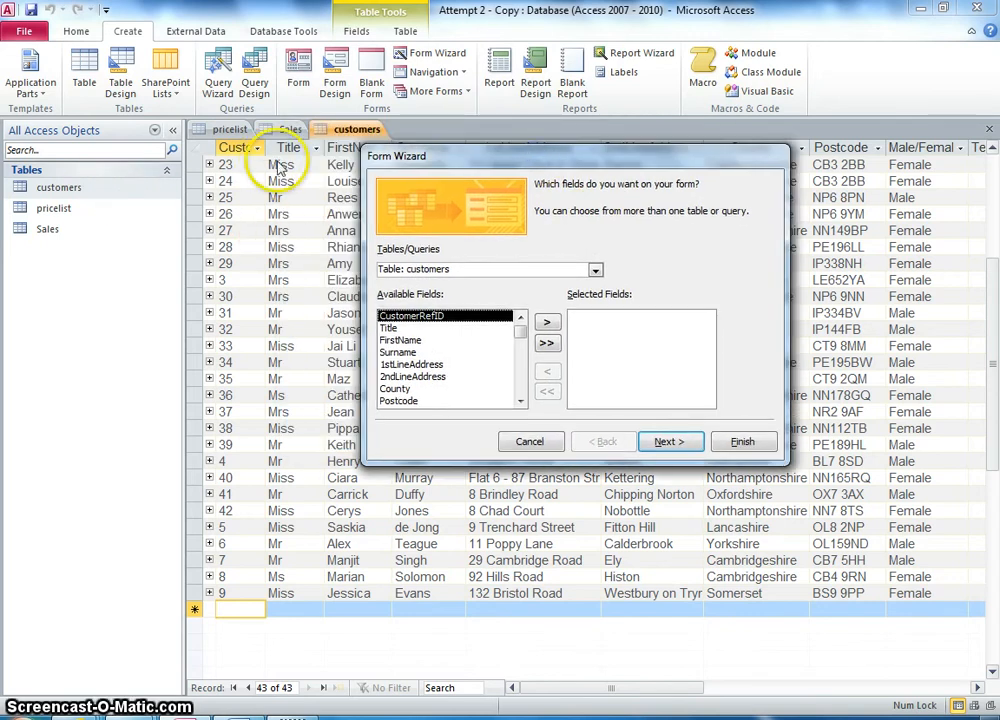
drag(492, 160, 389, 153)
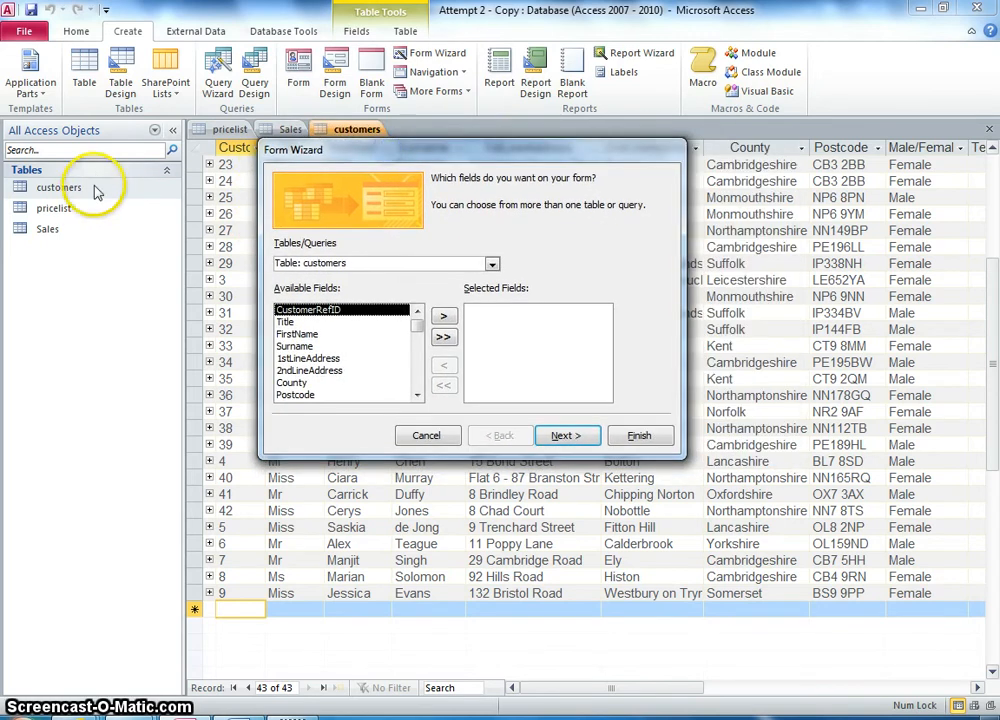
click(639, 437)
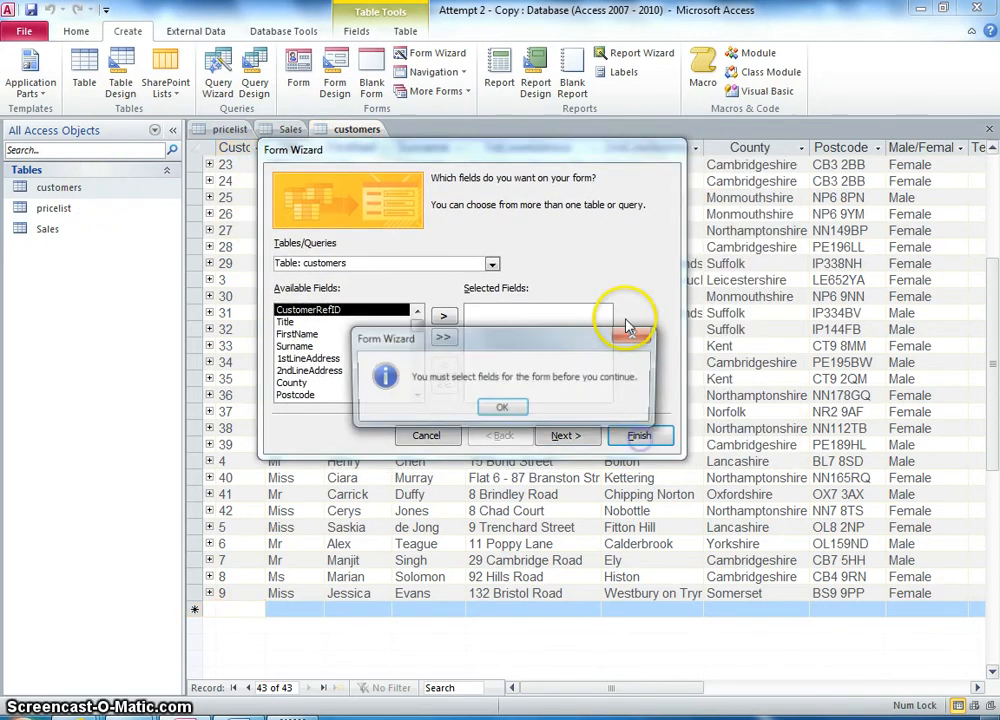
click(502, 410)
click(437, 436)
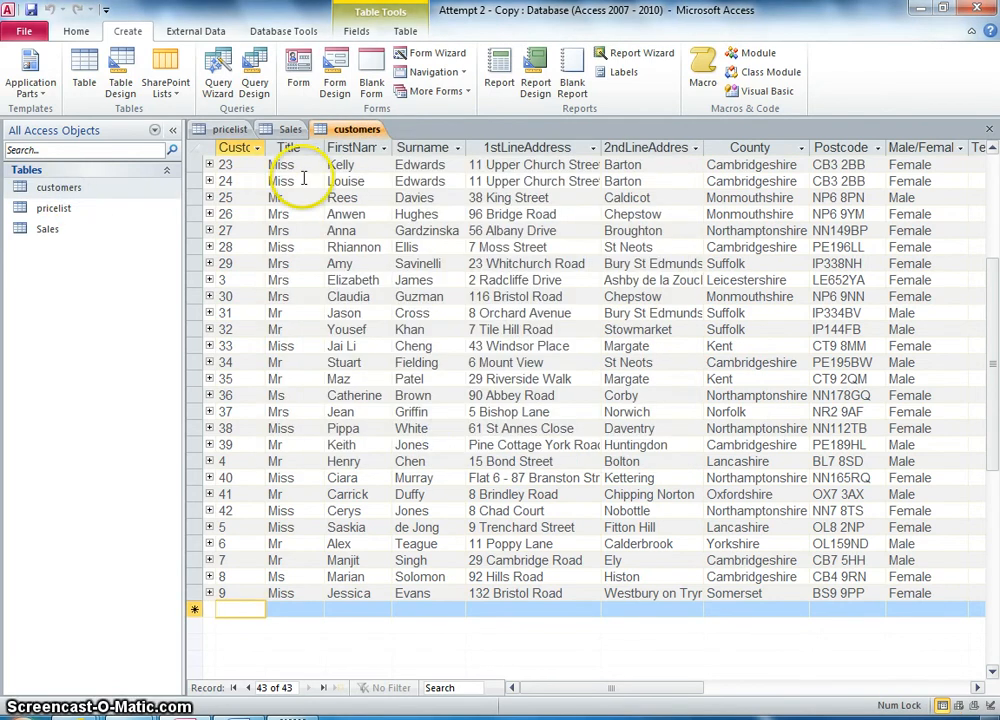
- Start a Form Wizard form based on the customers table and include every field from CustomerRefID through Date of Birth
click(424, 53)
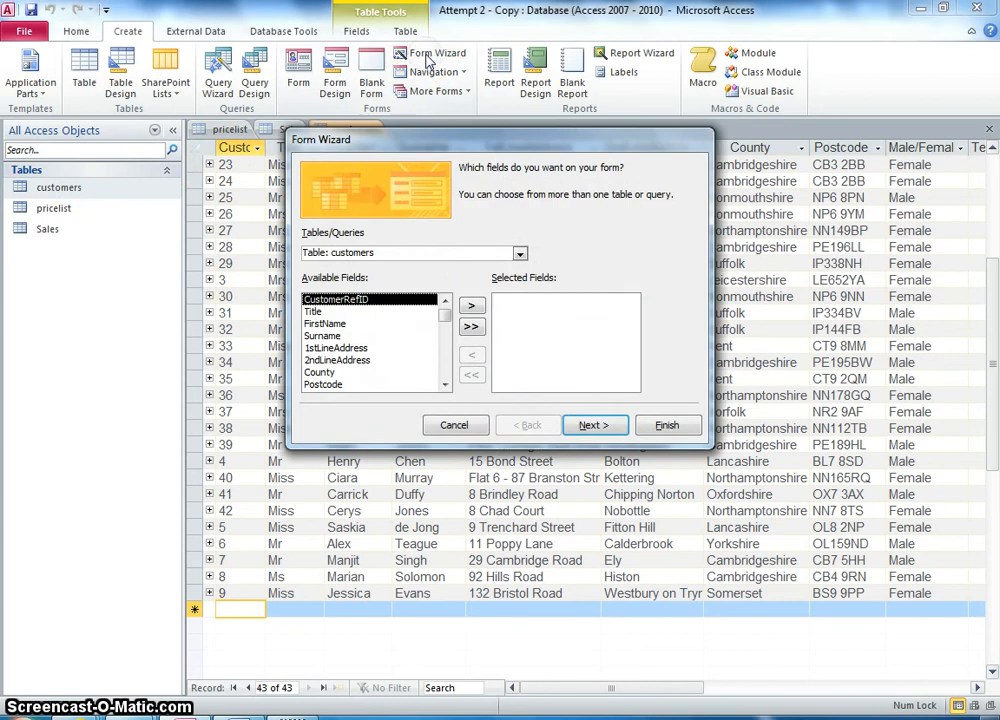
triple_click(470, 308)
double_click(470, 308)
double_click(470, 308)
double_click(470, 308)
double_click(470, 308)
double_click(470, 308)
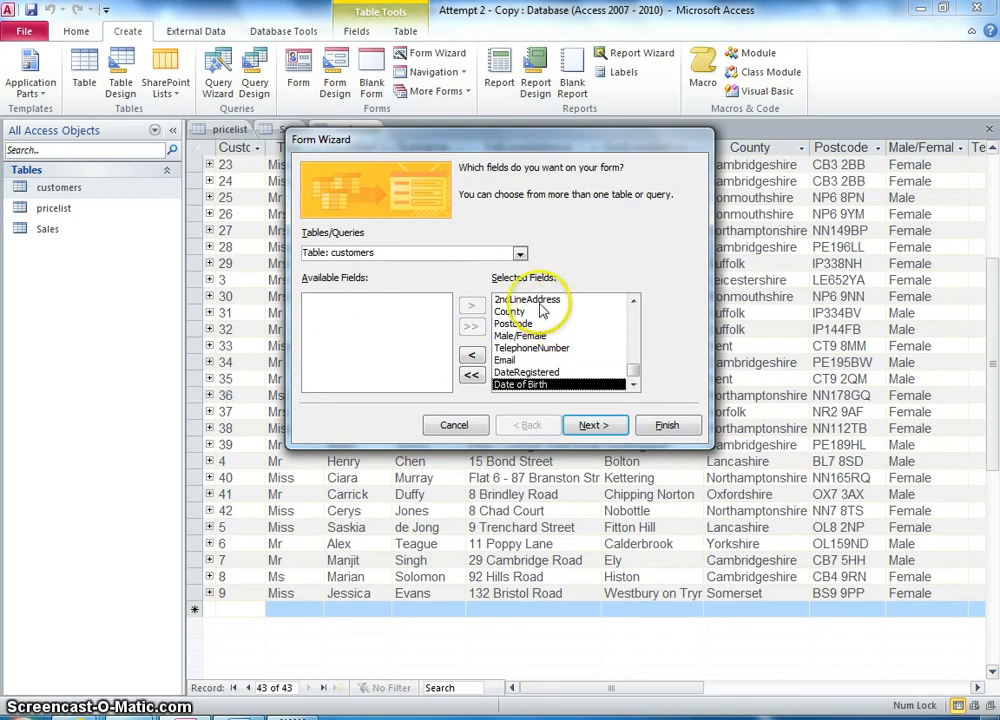
click(594, 427)
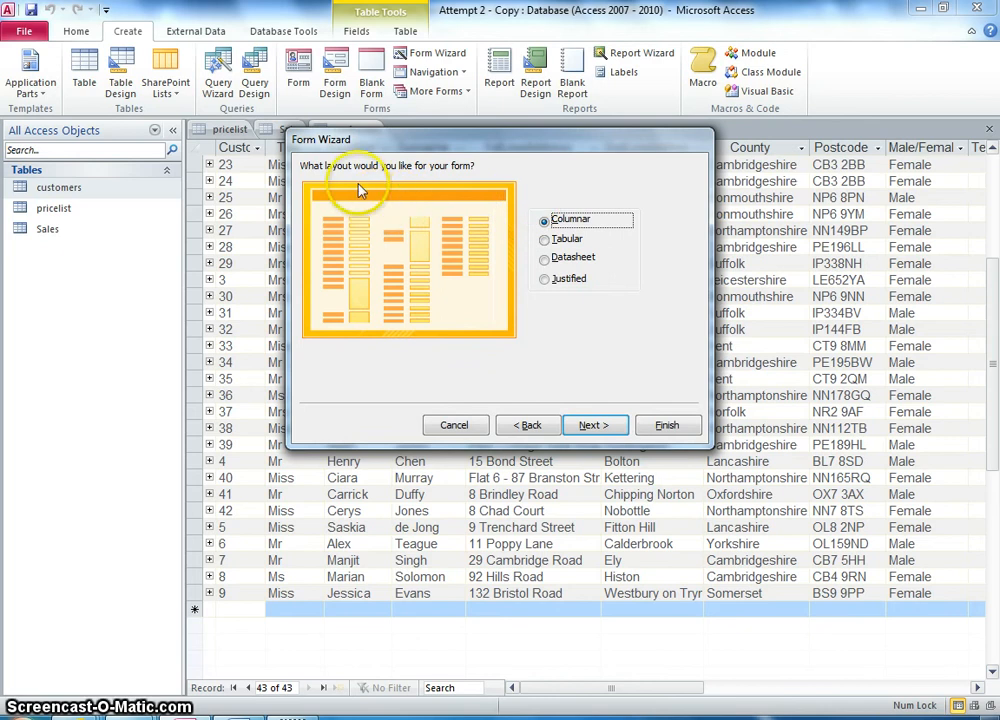
- Compare the Tabular, Datasheet and Justified layouts, and choose Columnar as the form's layout
click(546, 240)
click(546, 260)
click(546, 280)
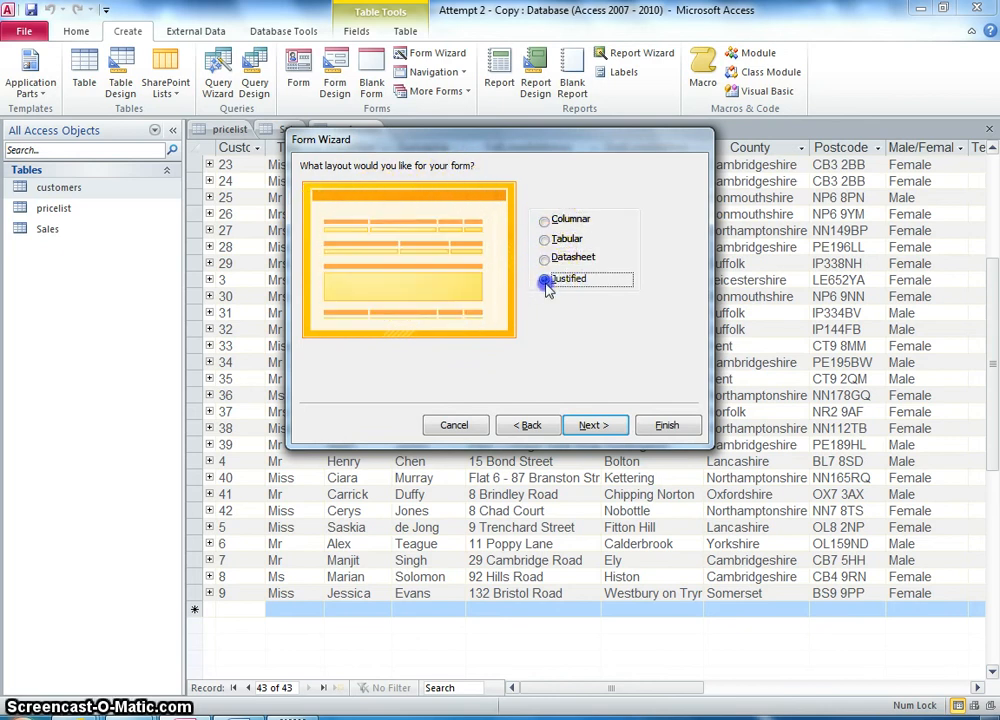
click(545, 220)
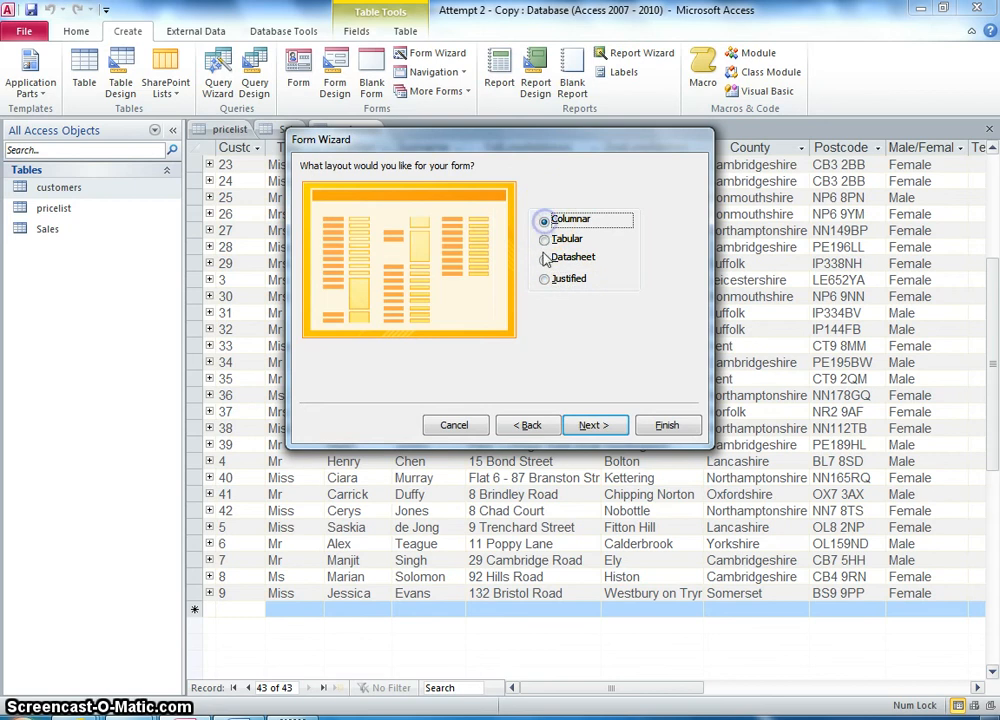
click(547, 281)
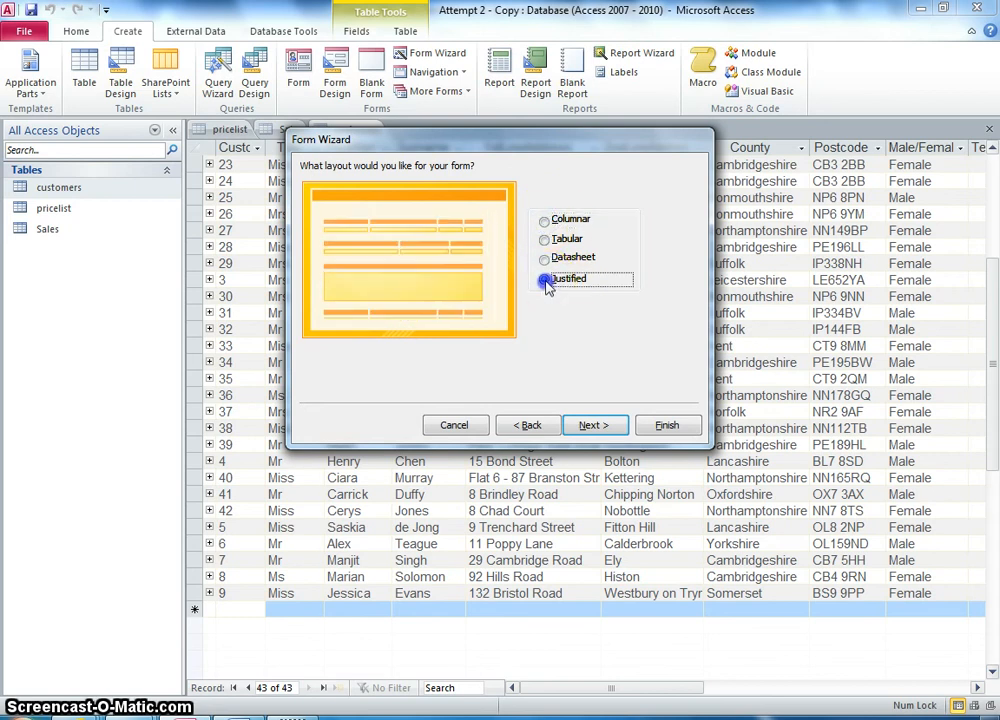
click(546, 220)
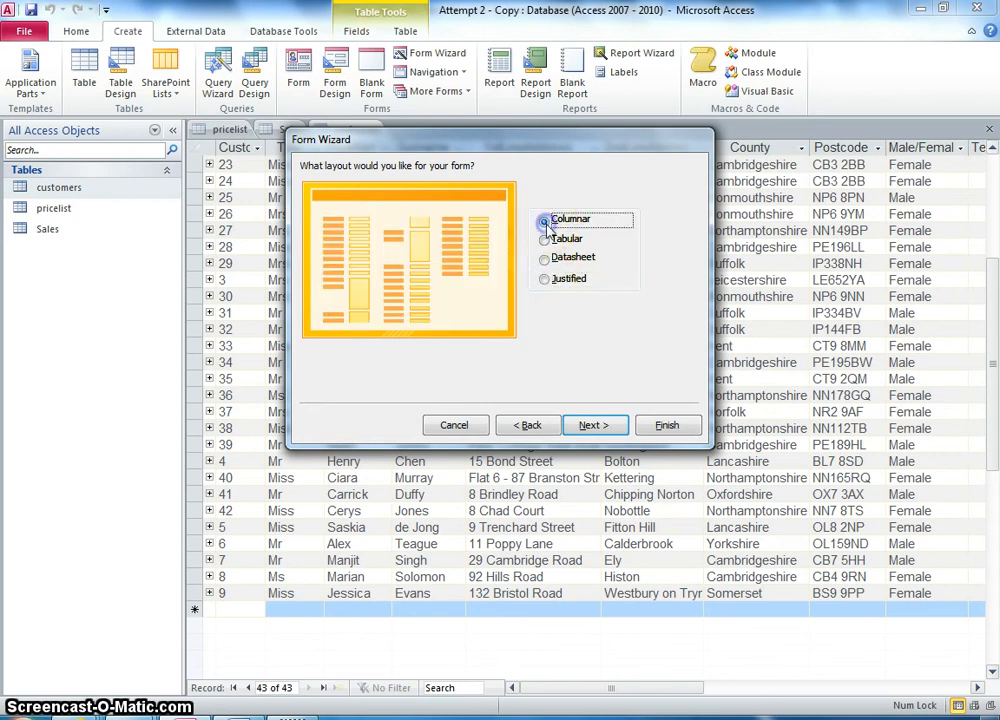
click(591, 427)
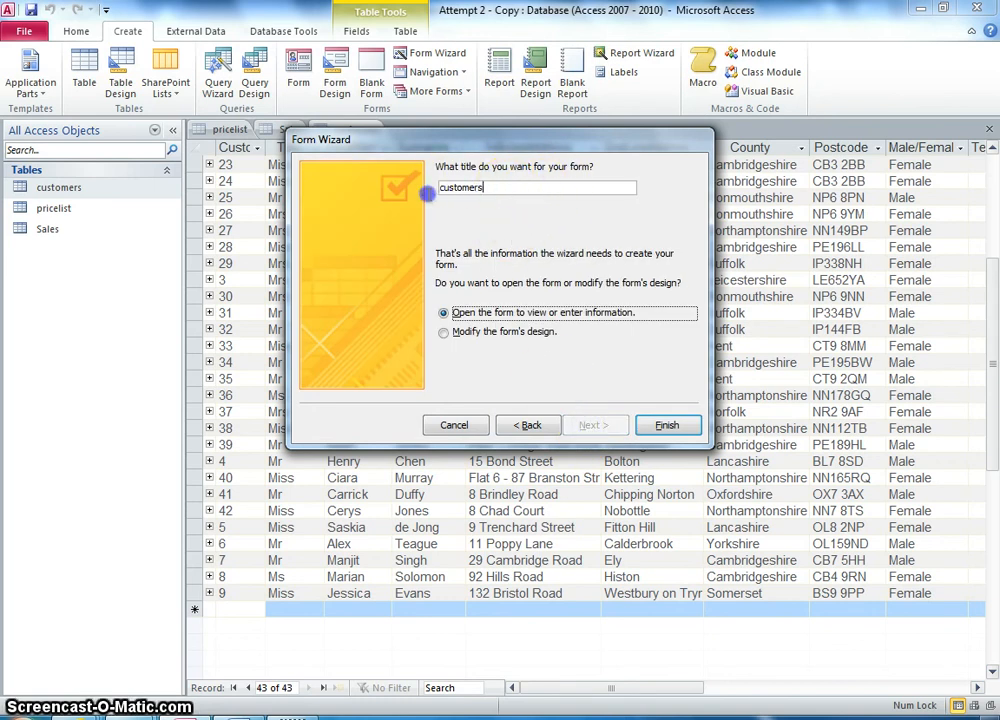
- Title the form "Customer Entry Form" and finish the wizard with the option to modify the form's design
drag(427, 192, 481, 193)
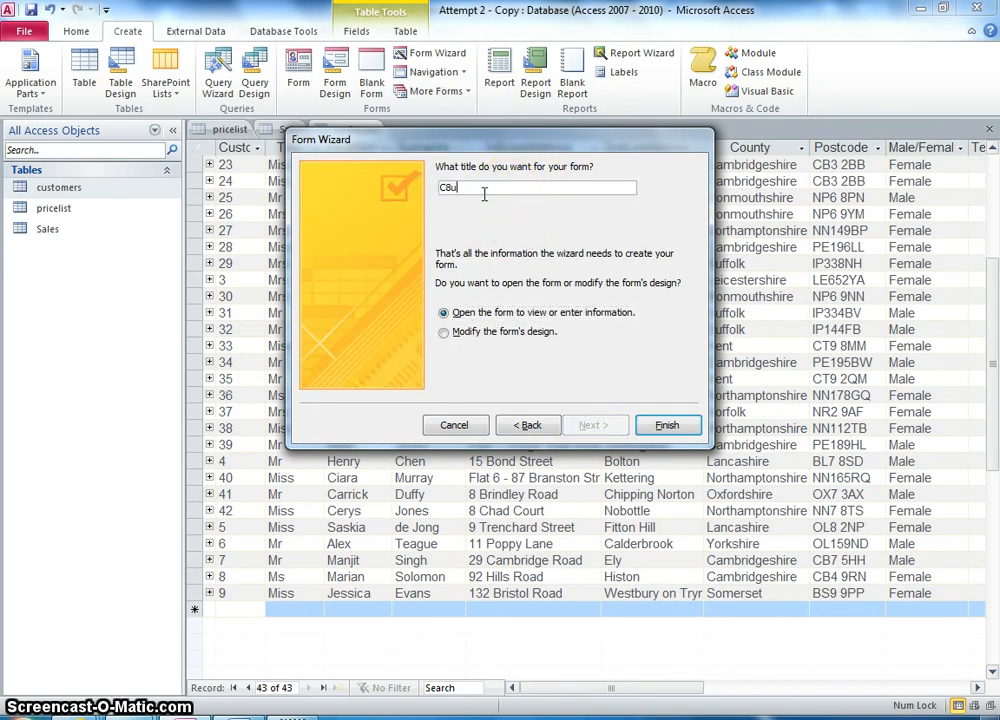
text(Customer Entry Form)
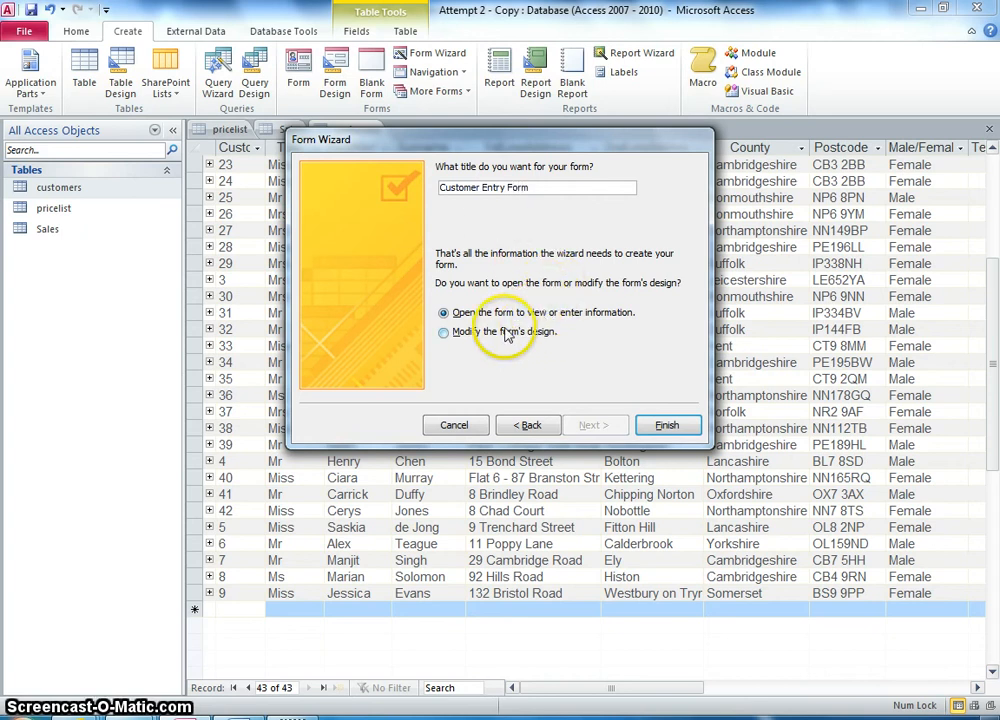
click(444, 333)
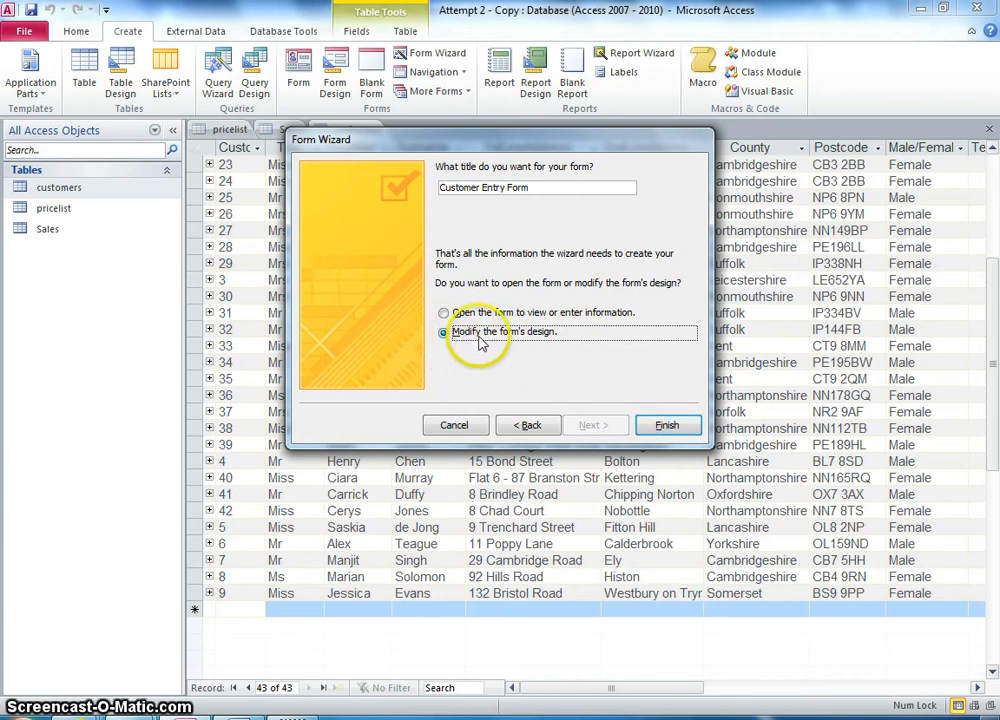
click(664, 428)
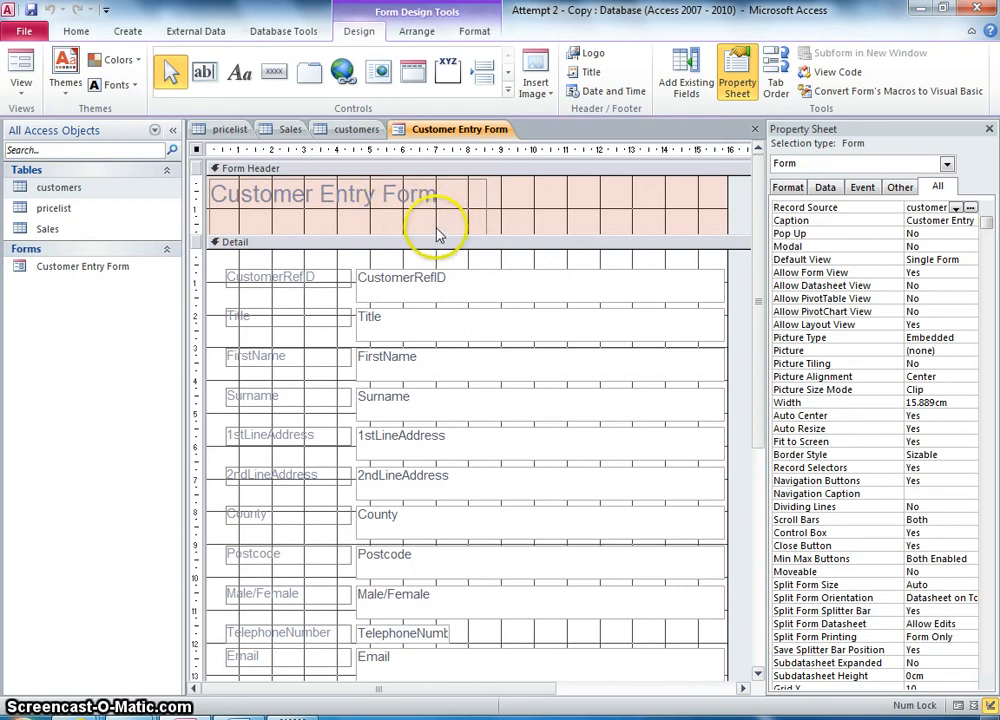
- Preview the Customer Entry Form in Form View and return to Design View
click(22, 88)
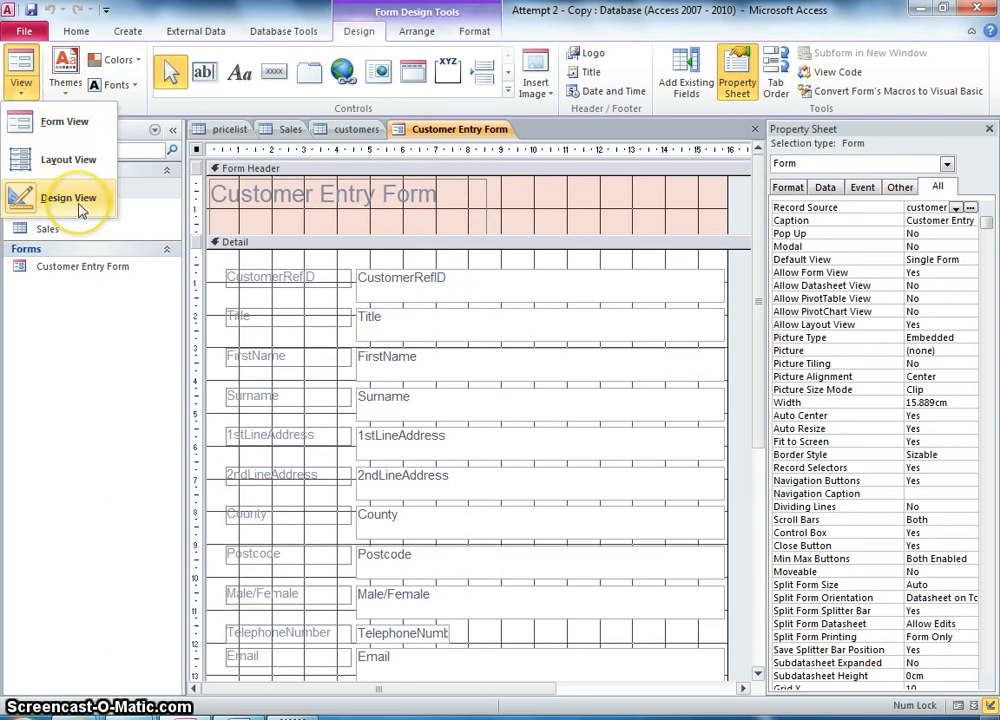
click(64, 122)
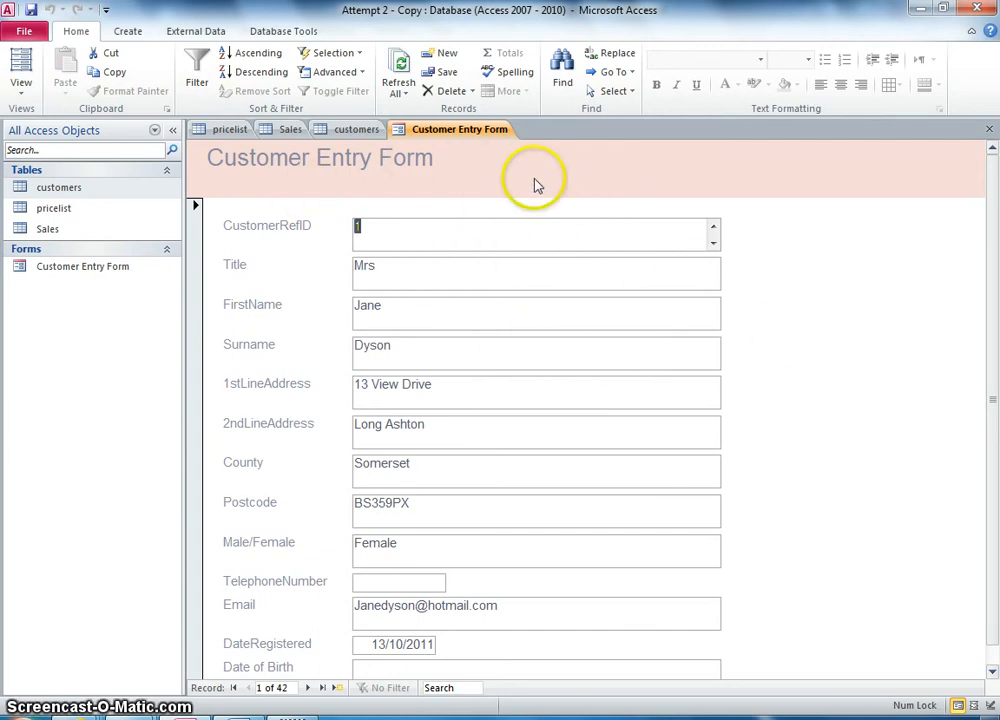
click(33, 97)
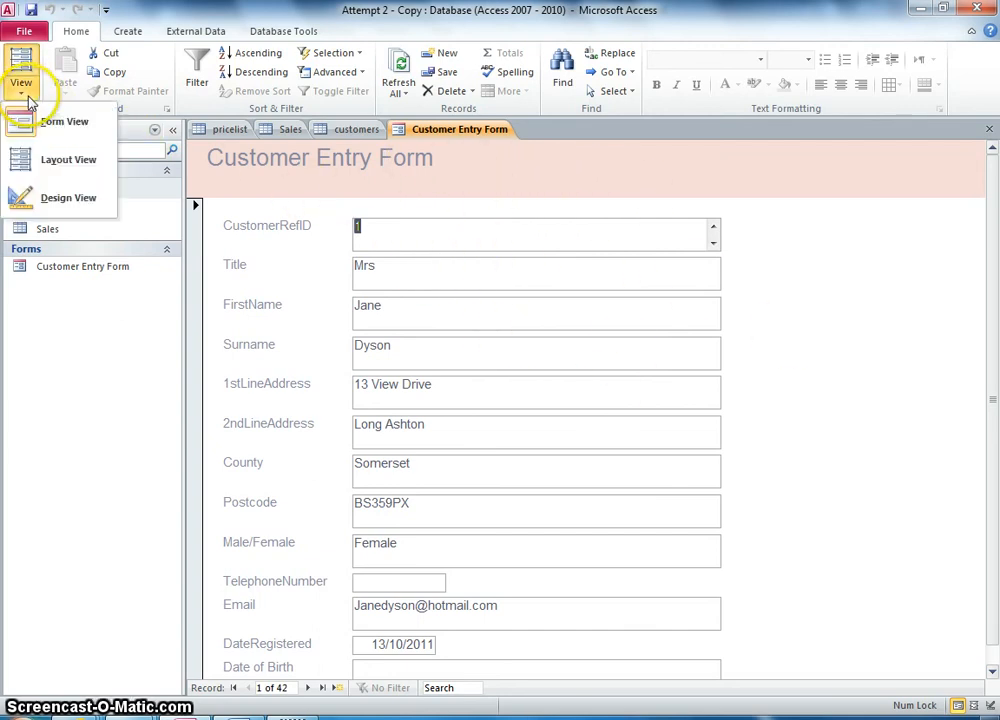
click(58, 205)
- Set the form header's background colour to green (#22B14C)
right_click(540, 195)
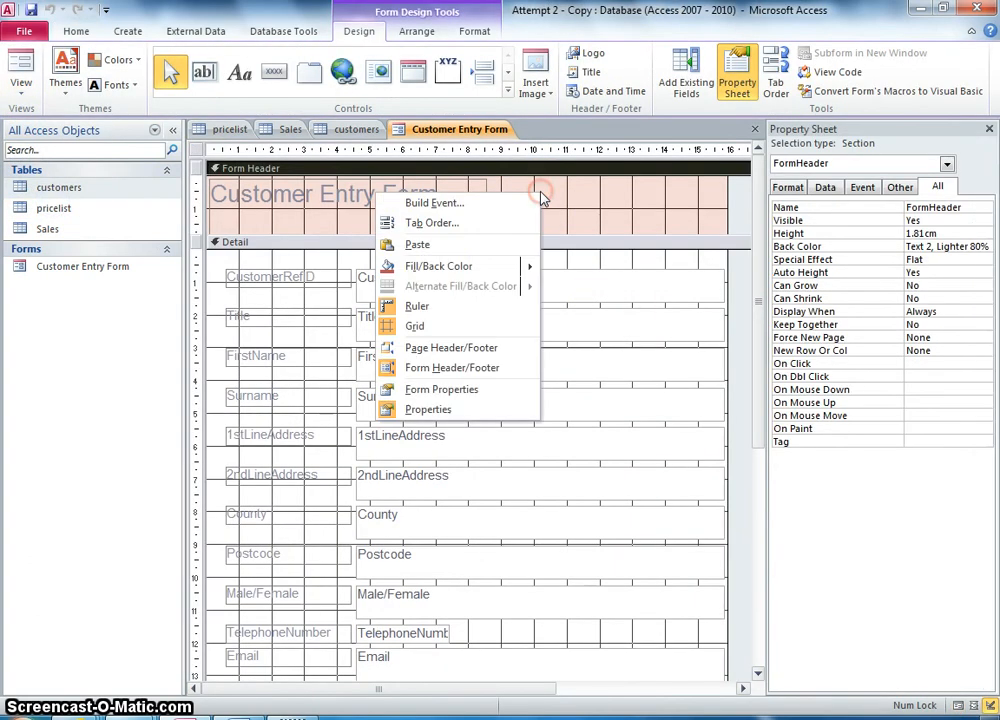
mouse_move(531, 268)
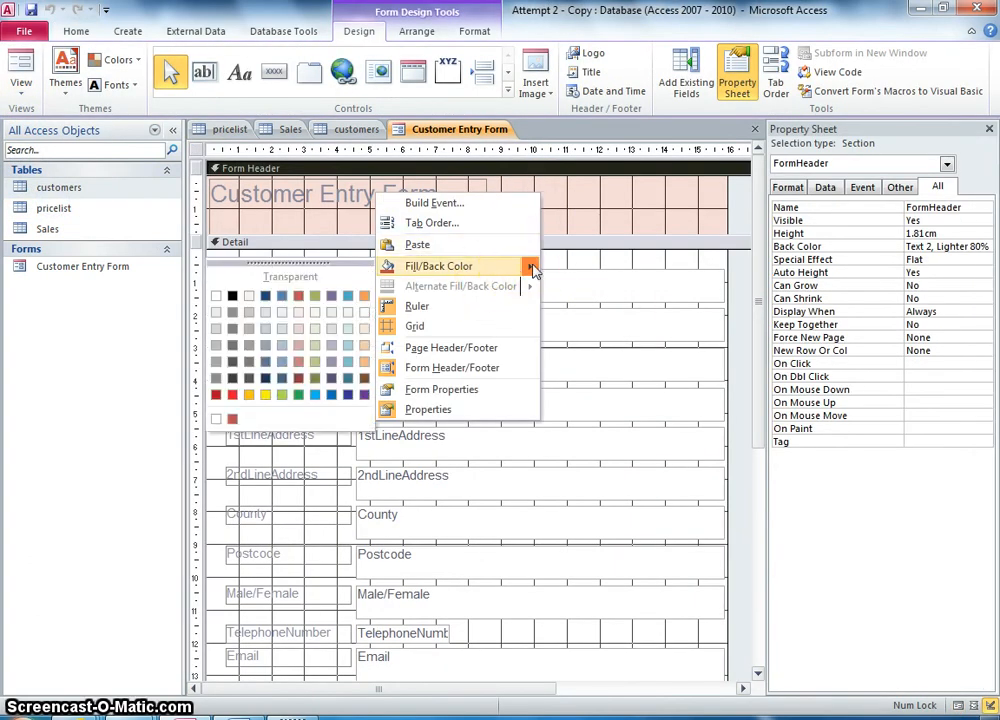
click(492, 266)
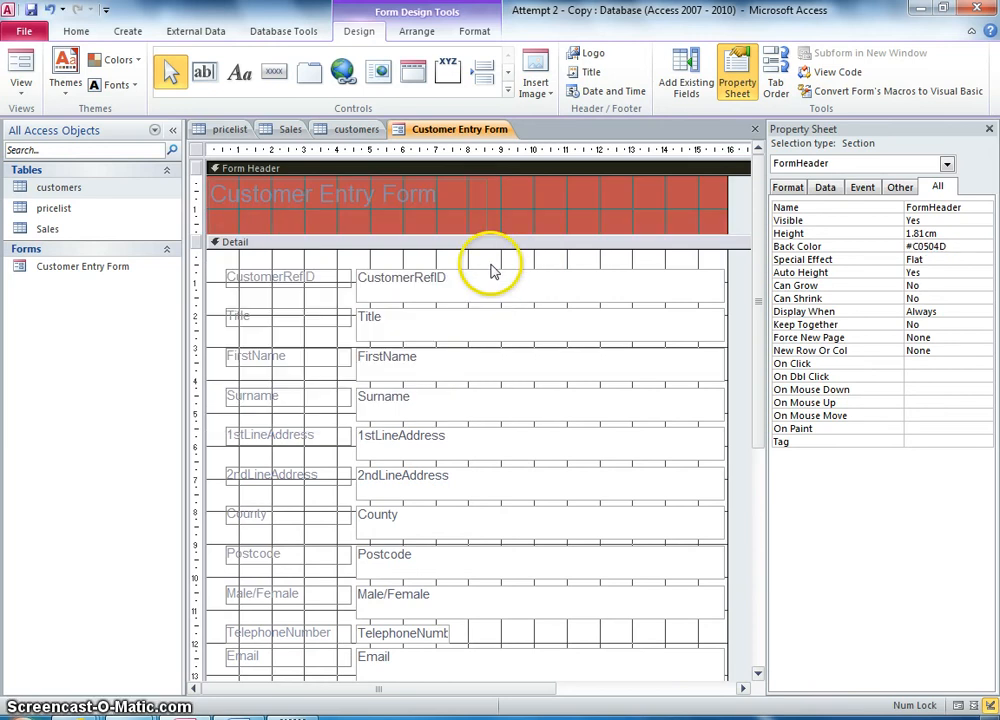
right_click(544, 196)
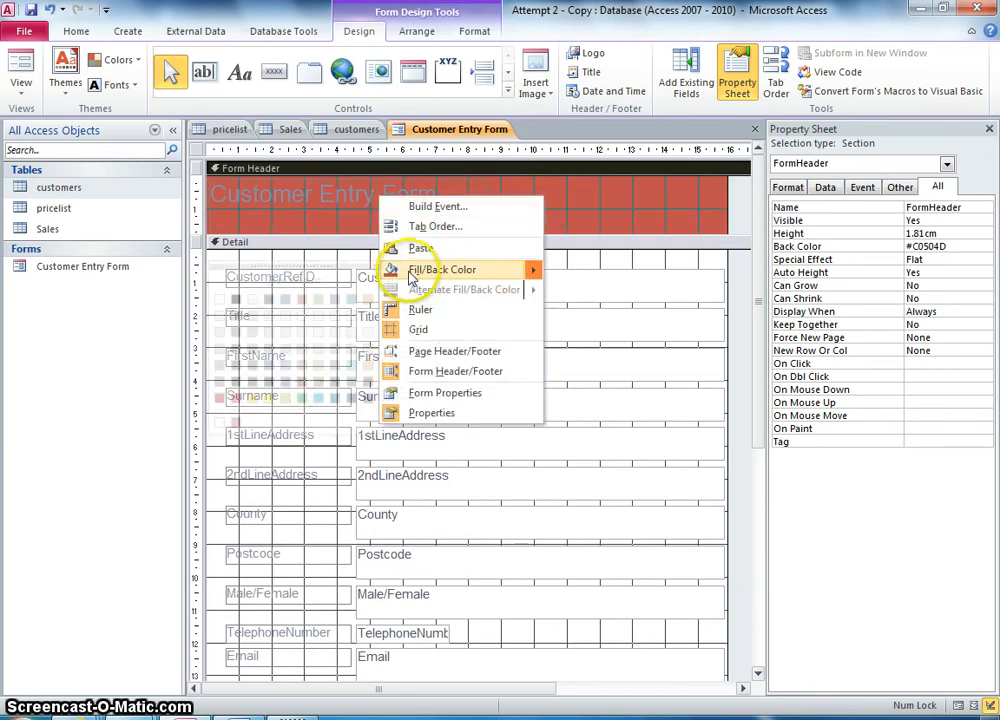
mouse_move(536, 272)
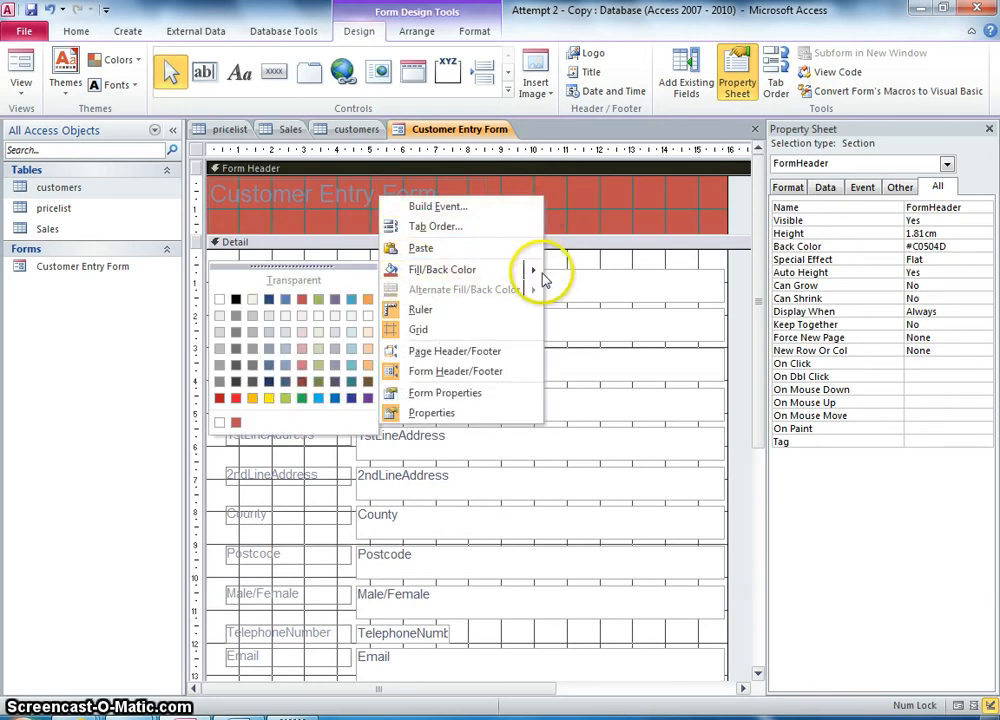
click(302, 400)
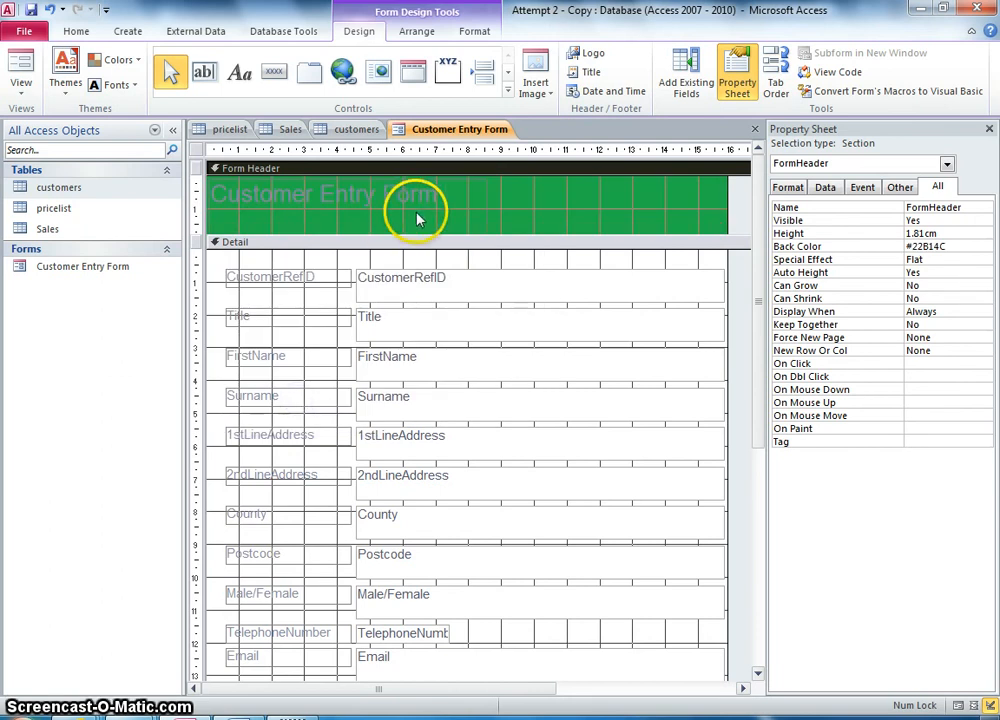
- Set the font colour of the "Customer Entry Form" title in the form header to white (#FFFFFF)
click(444, 202)
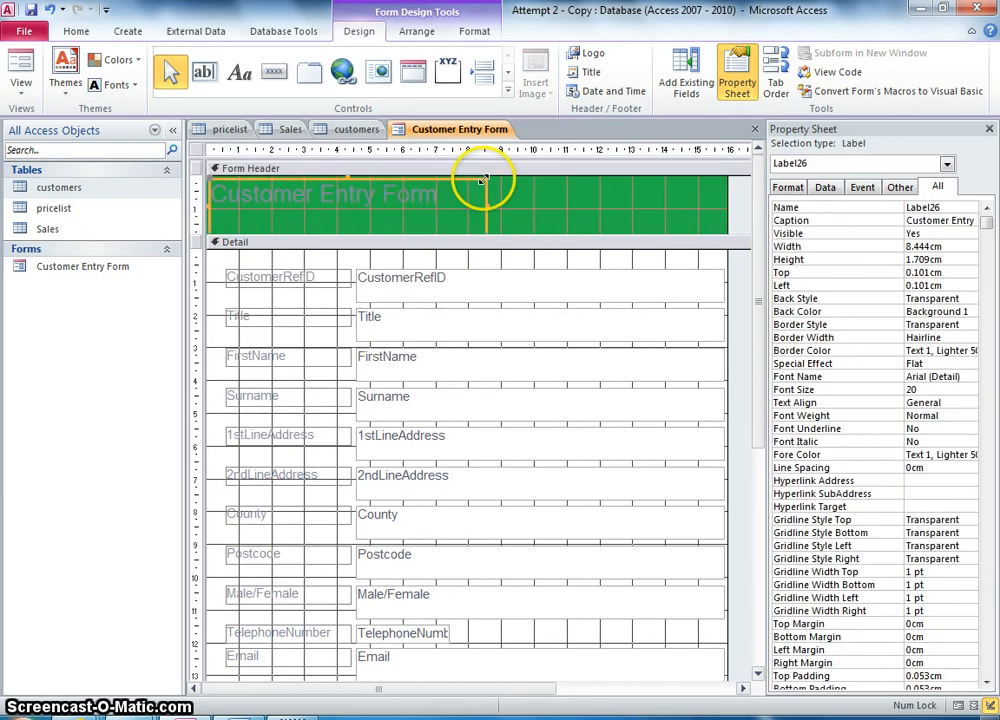
right_click(336, 182)
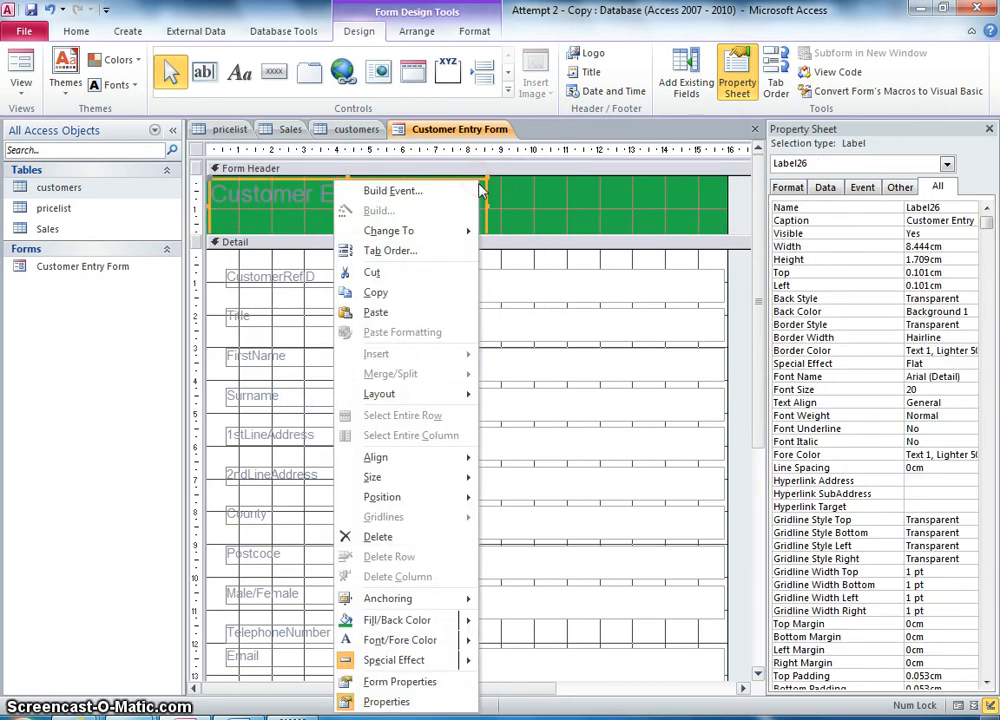
mouse_move(466, 623)
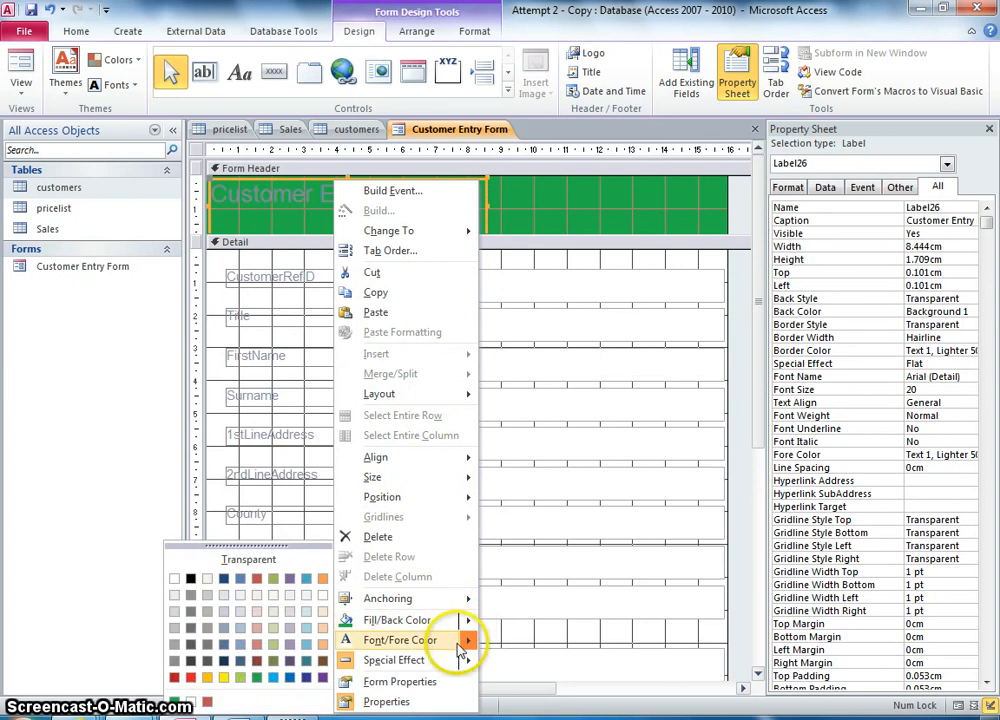
click(174, 578)
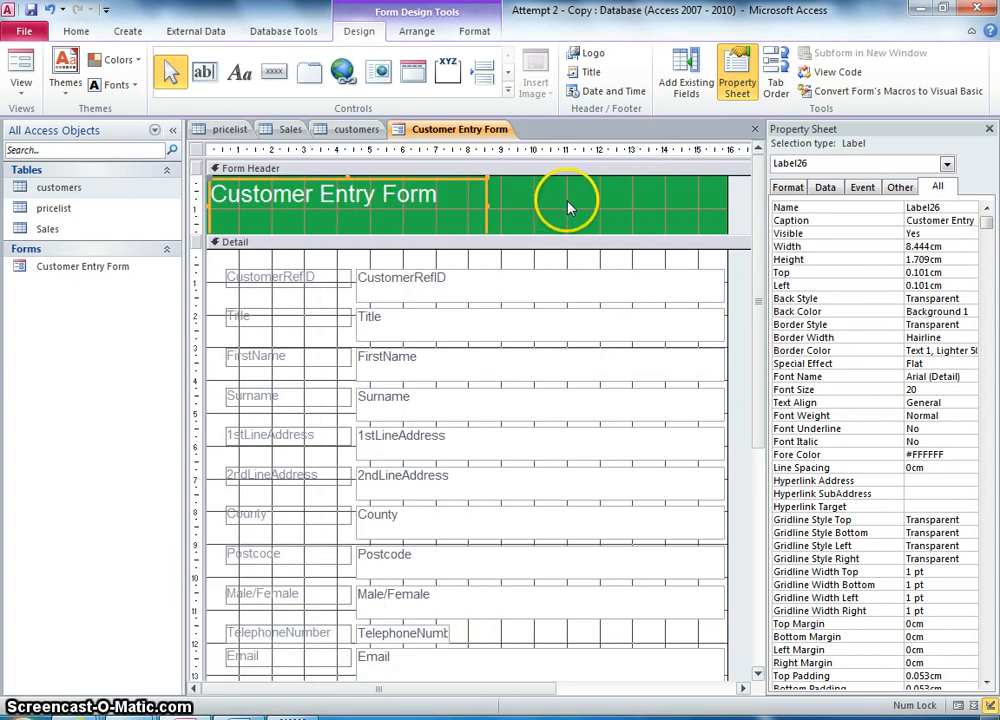
click(617, 200)
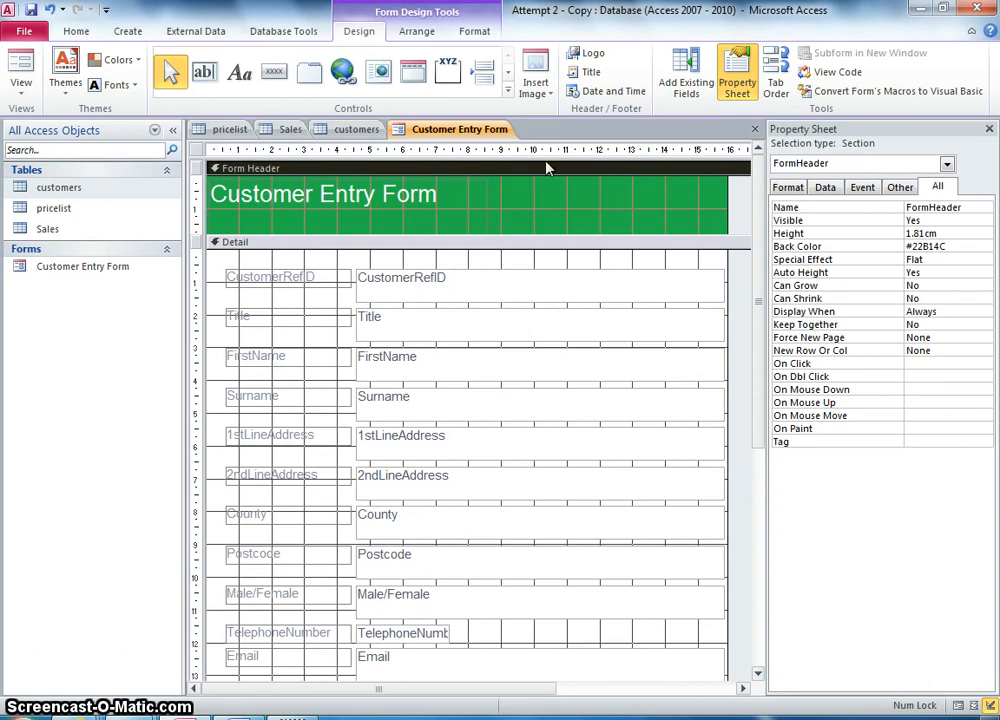
- Apply the Georgia theme font set to the form's title, labels and fields
click(410, 287)
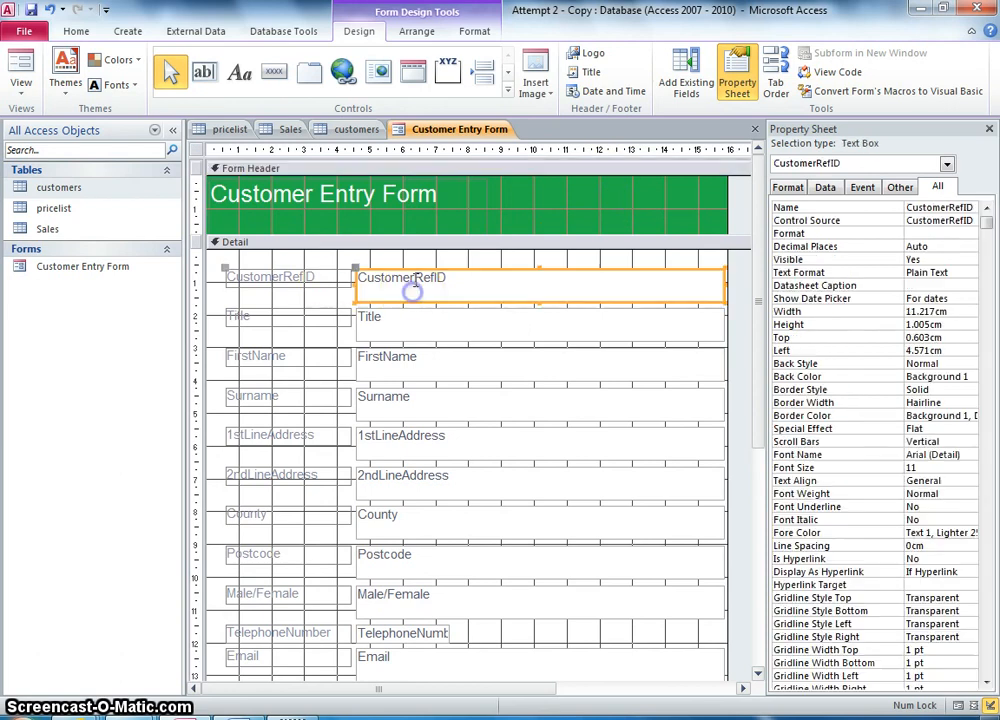
click(437, 192)
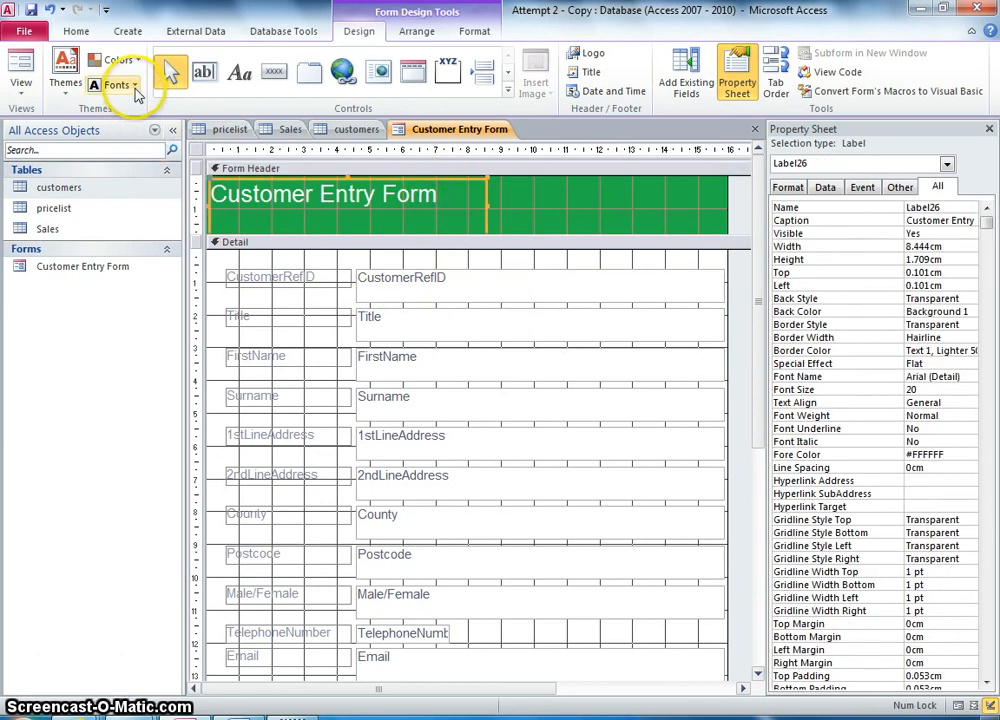
click(134, 85)
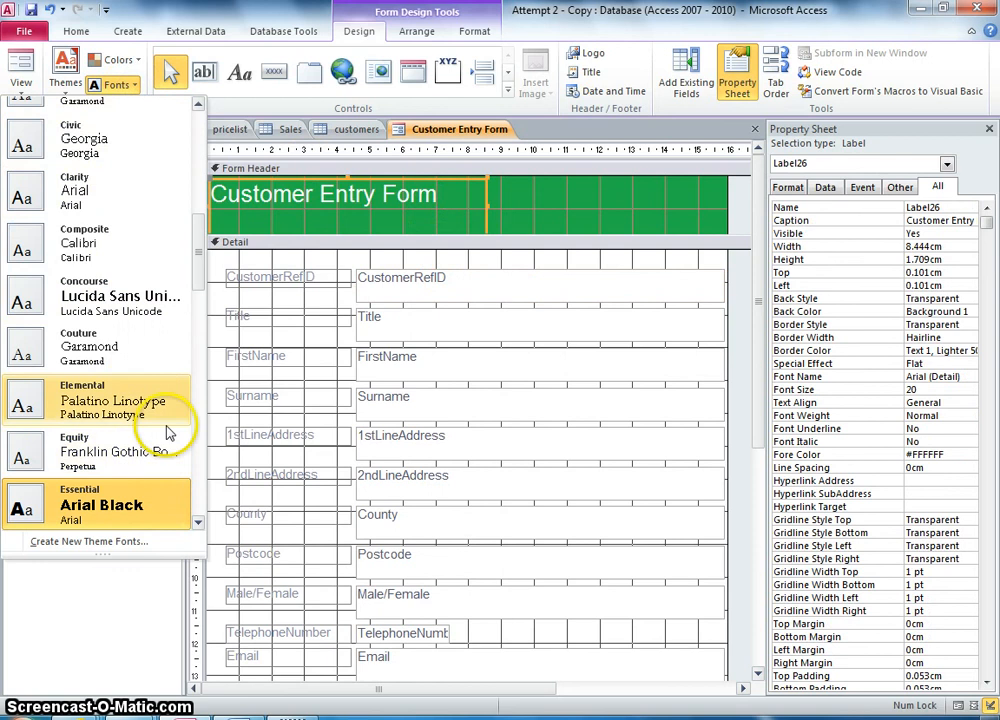
drag(197, 262, 201, 230)
click(88, 290)
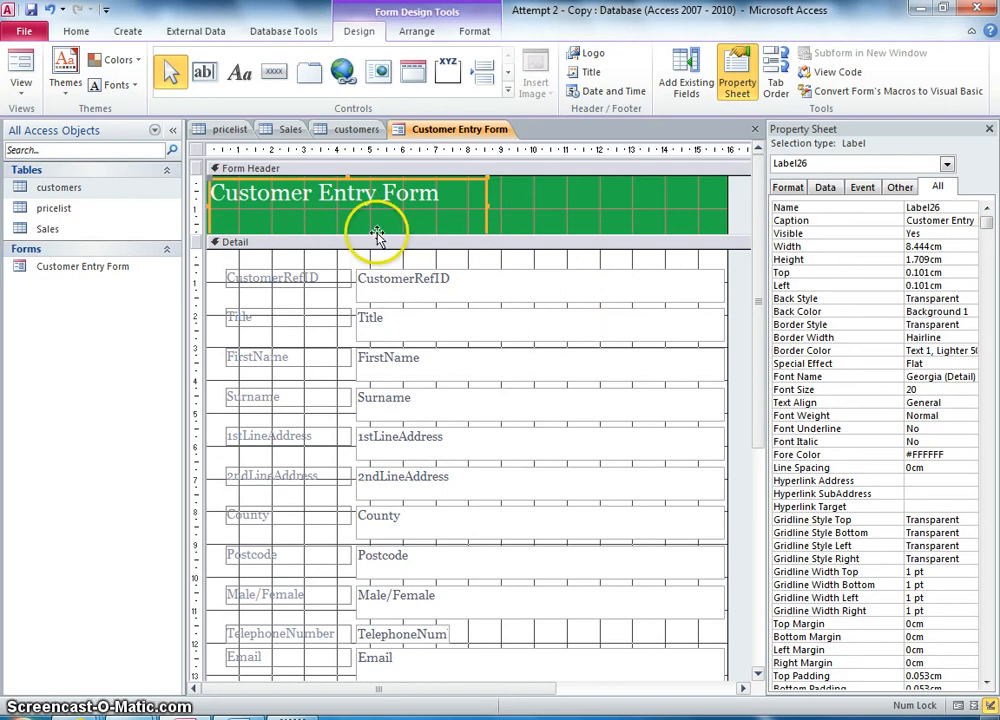
- Display the Customer Entry Form in Form View and page forward through the customer records to record 8
click(24, 97)
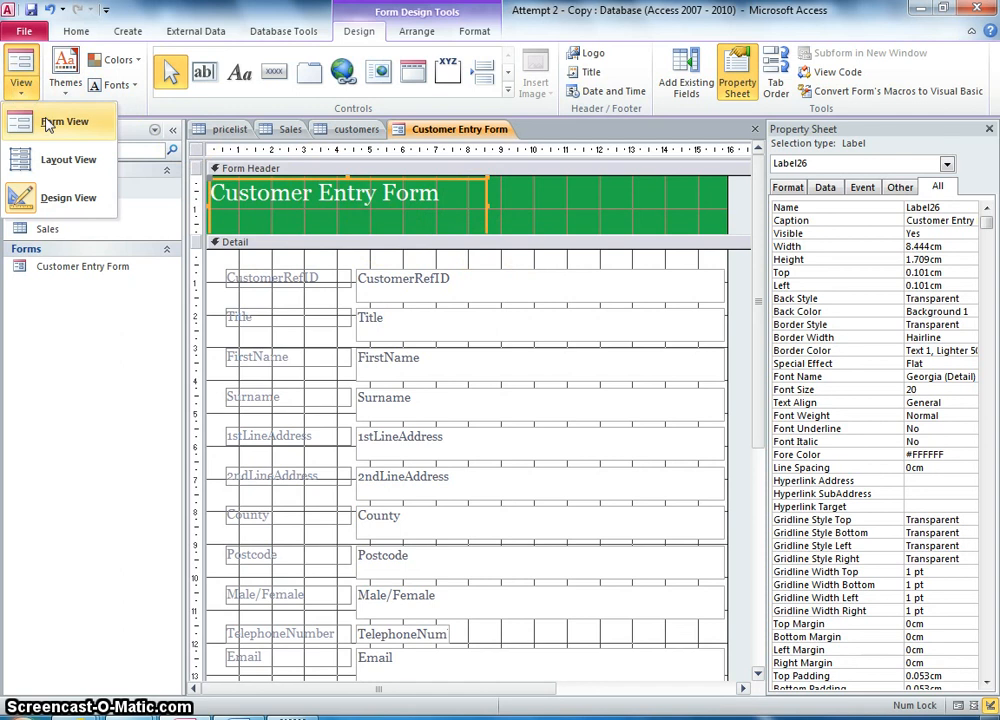
click(47, 123)
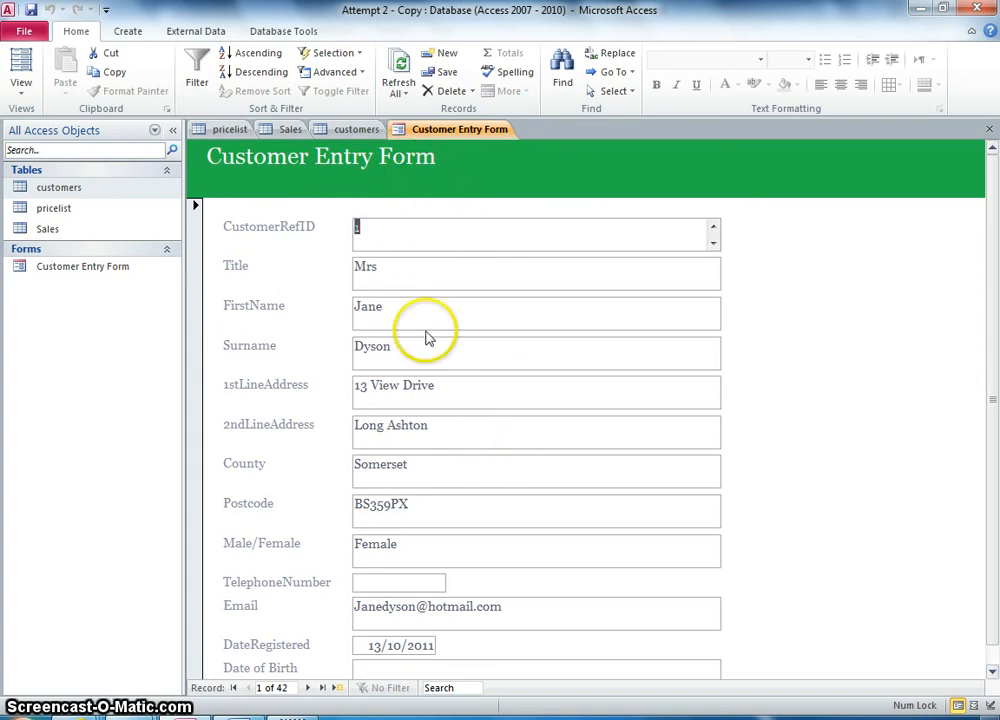
click(309, 688)
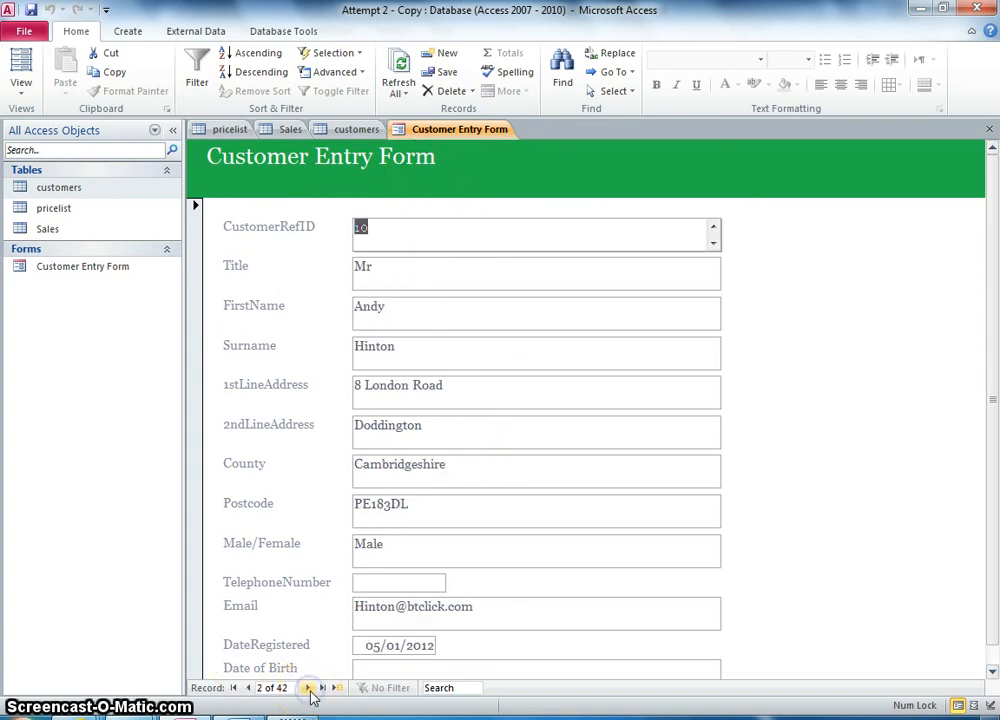
click(309, 688)
click(309, 688)
click(309, 688)
click(309, 688)
click(309, 688)
click(309, 688)
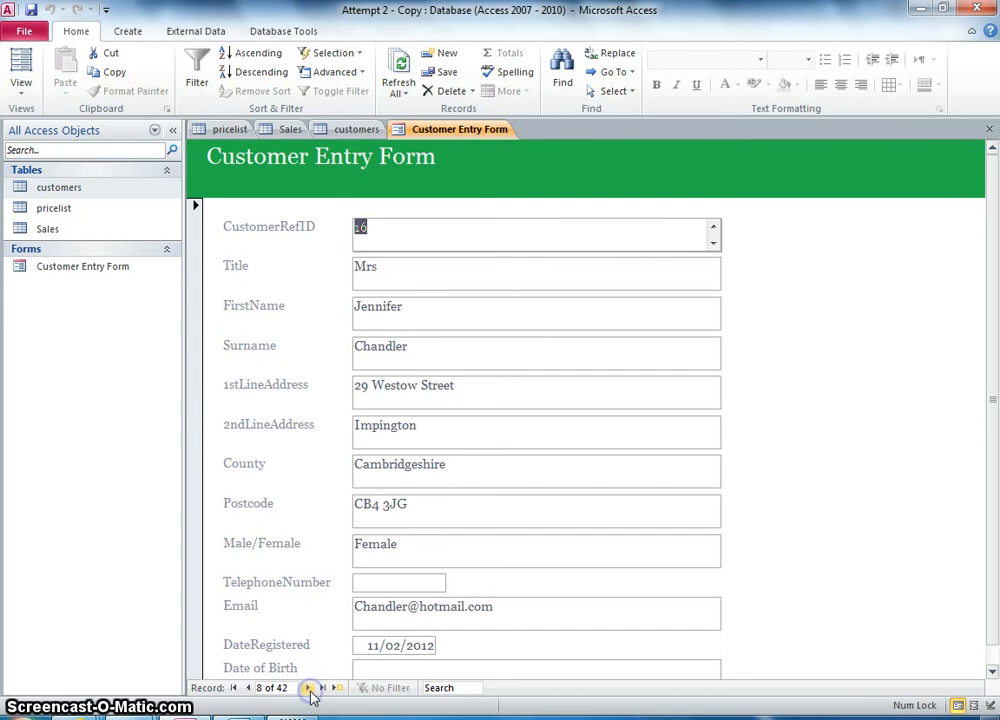
- Page back to the first customer record and look over the form's fields down to Date of Birth
click(245, 688)
click(245, 688)
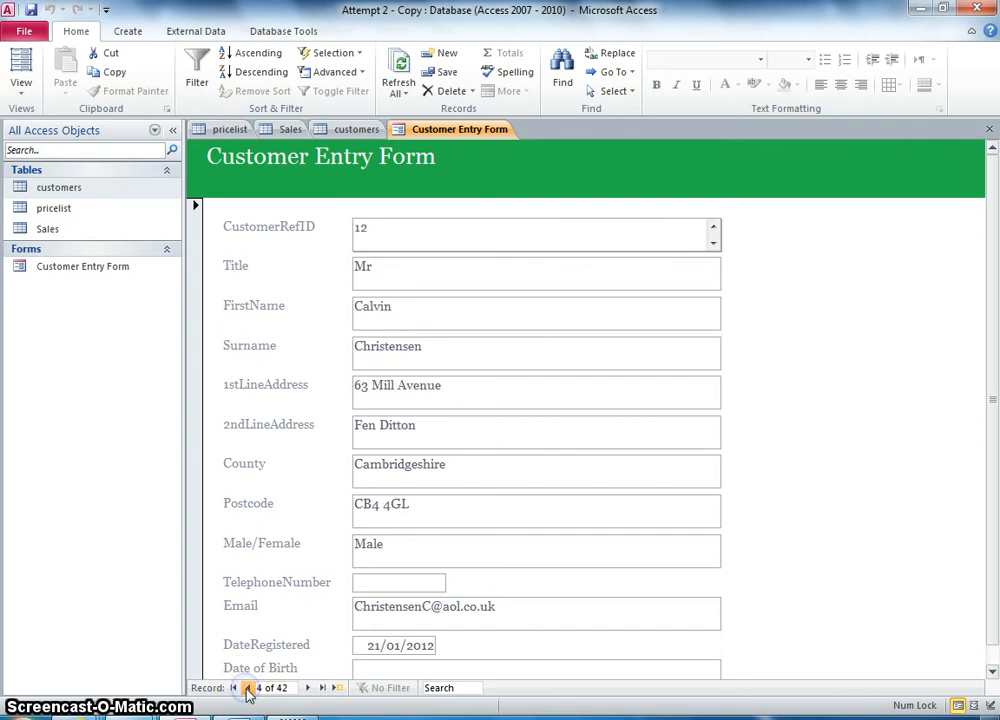
click(245, 688)
click(245, 688)
click(245, 688)
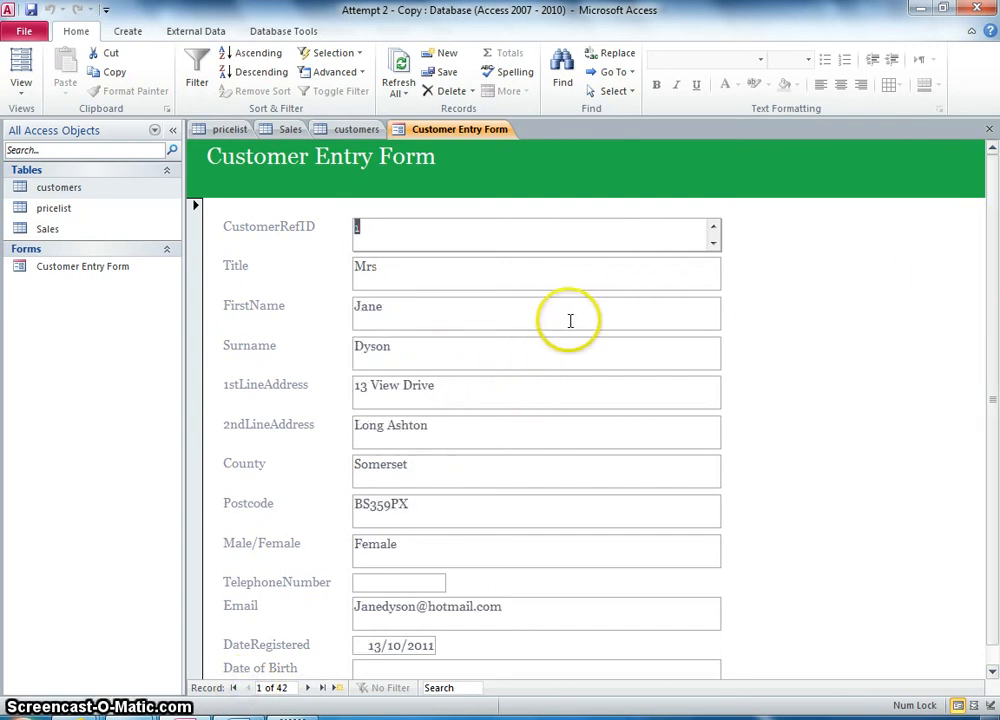
scroll(827, 458, down, 1)
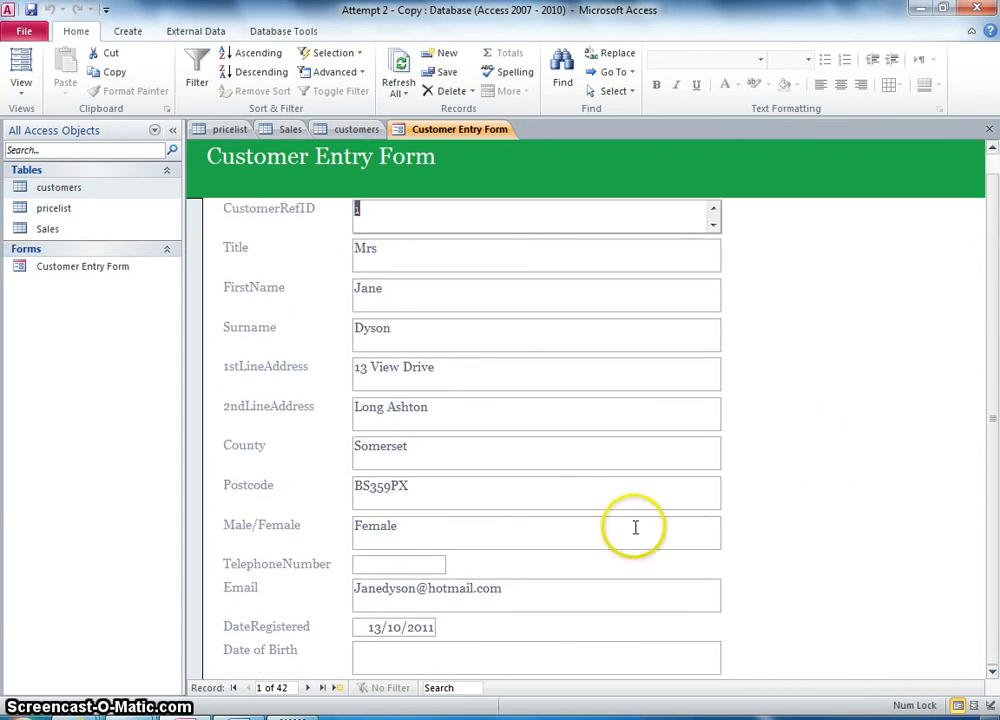
scroll(567, 558, up, 1)
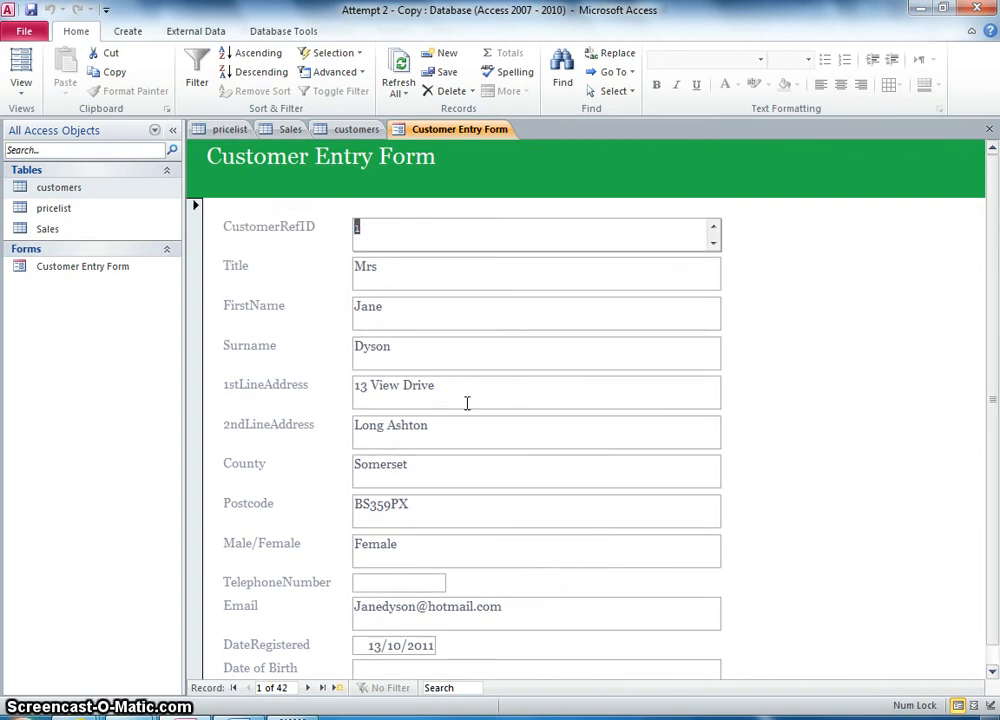